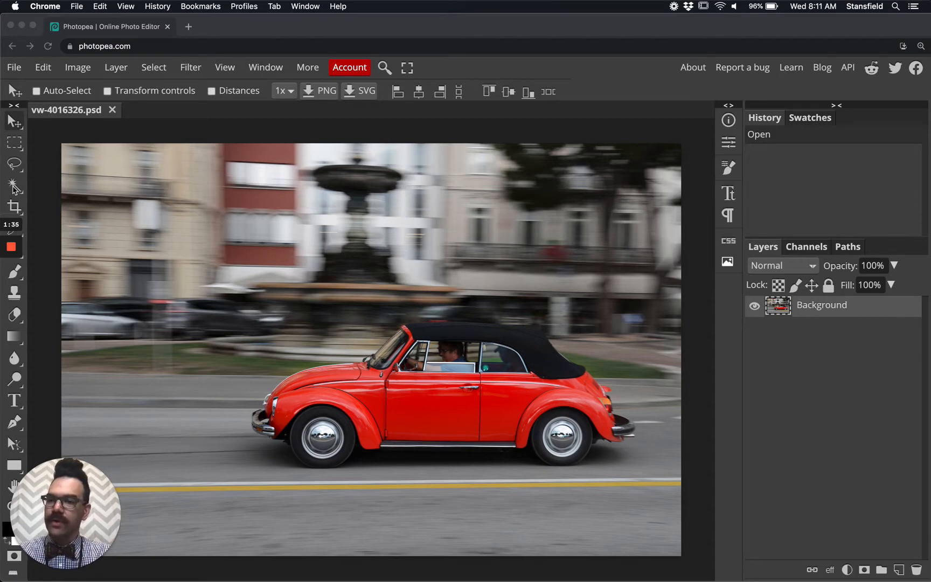
Select the red car with the Object Selection tool by framing the whole vehicle in a wide rectangle.
left_click(13, 187)
left_click(14, 187)
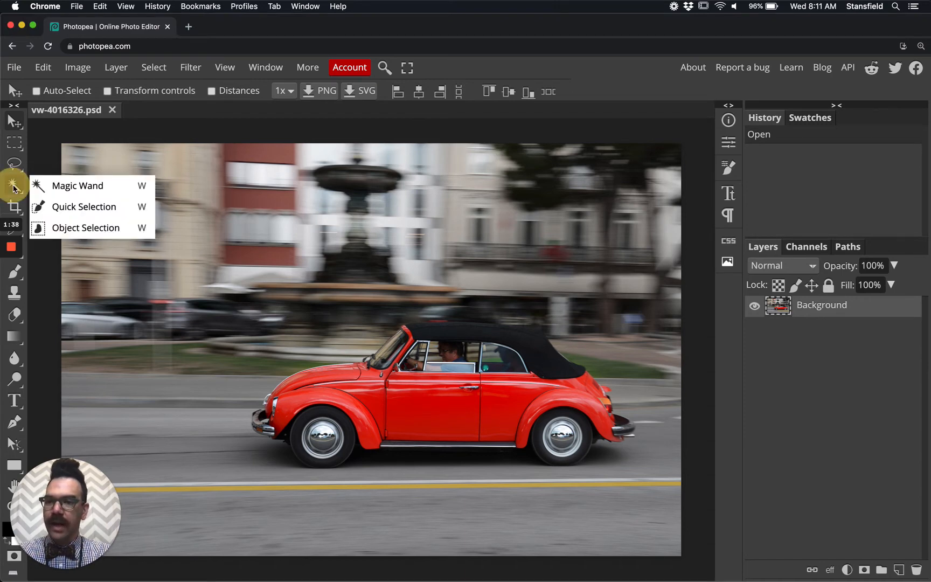
left_click(82, 224)
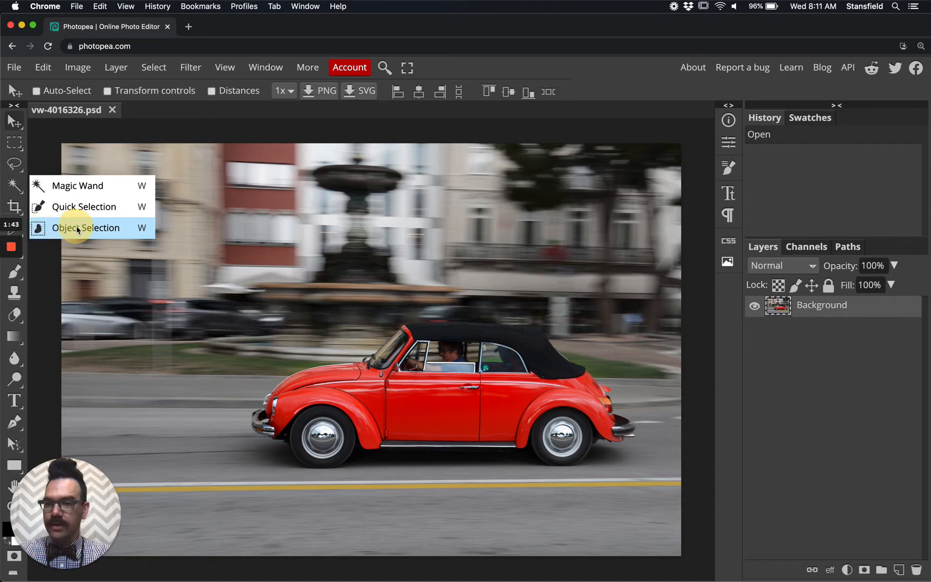
left_click(78, 228)
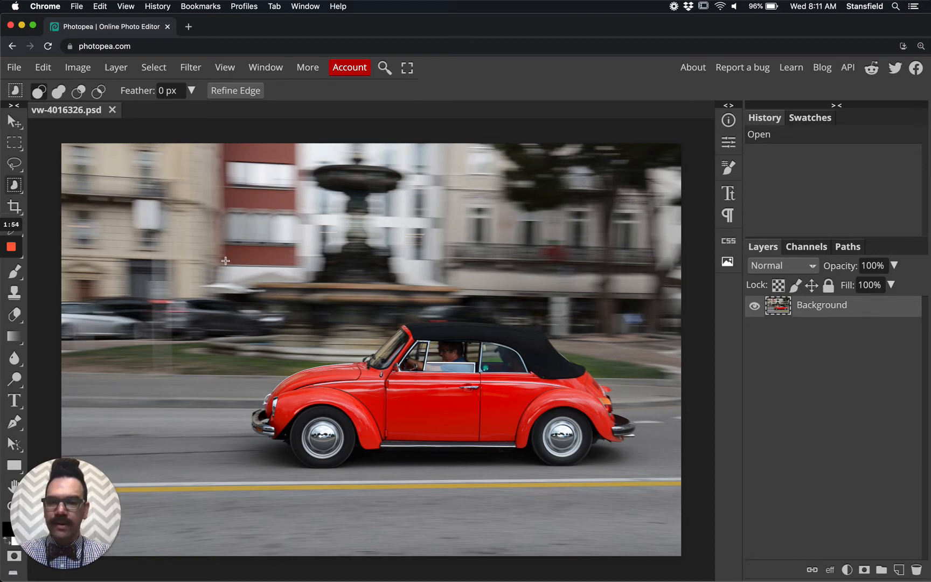
left_click_drag(225, 261, 636, 552)
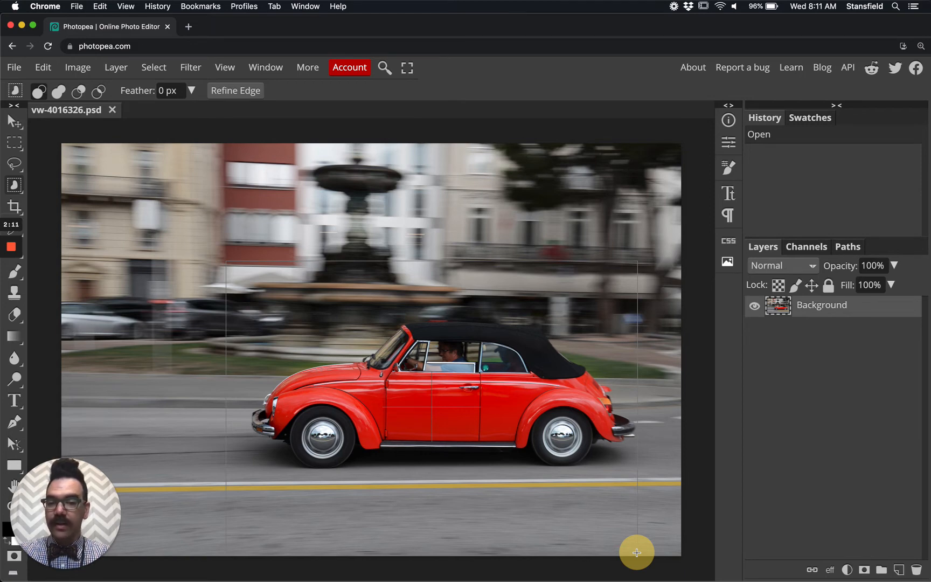
left_click_drag(636, 552, 637, 552)
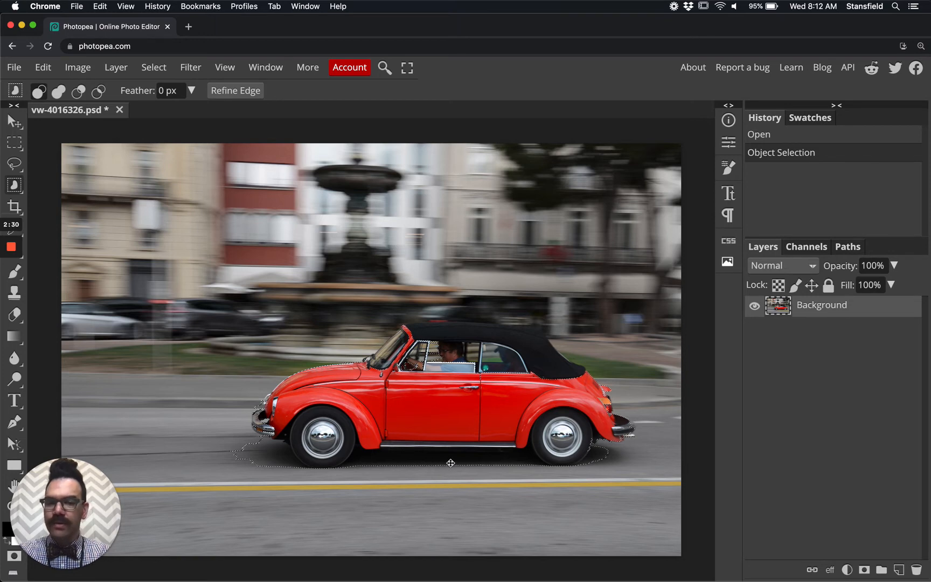
Deselect the car and select it again with Object Selection, using a tighter frame around it.
left_click(155, 71)
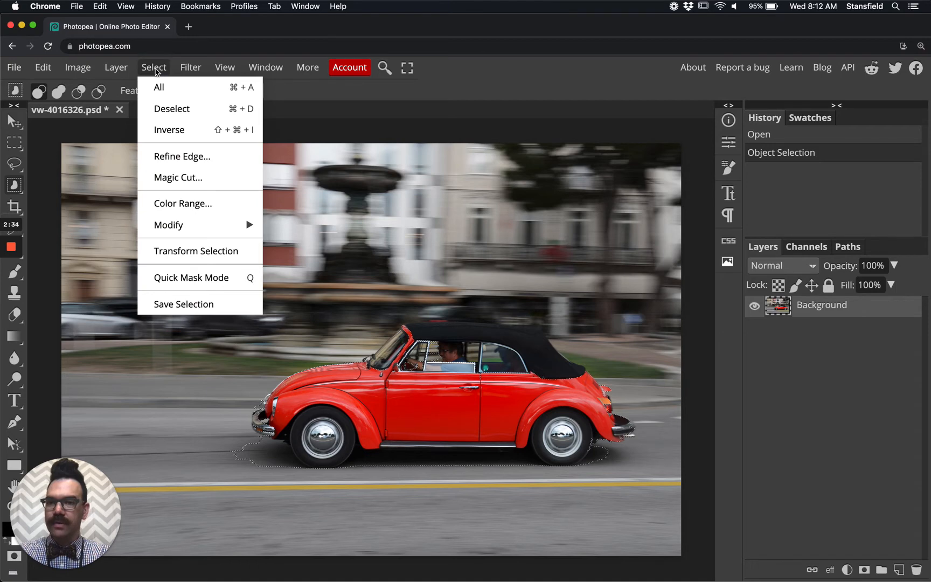
left_click(235, 111)
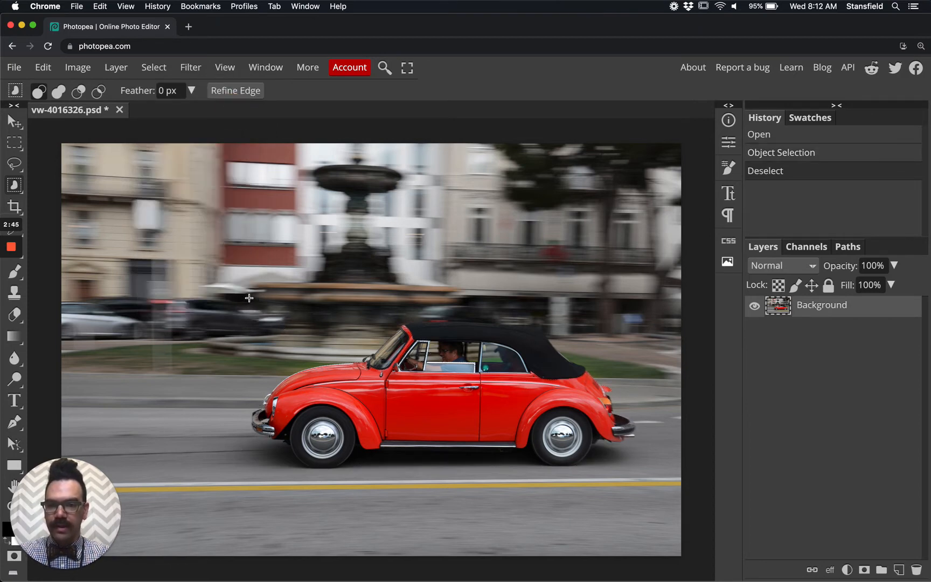
left_click_drag(241, 297, 642, 518)
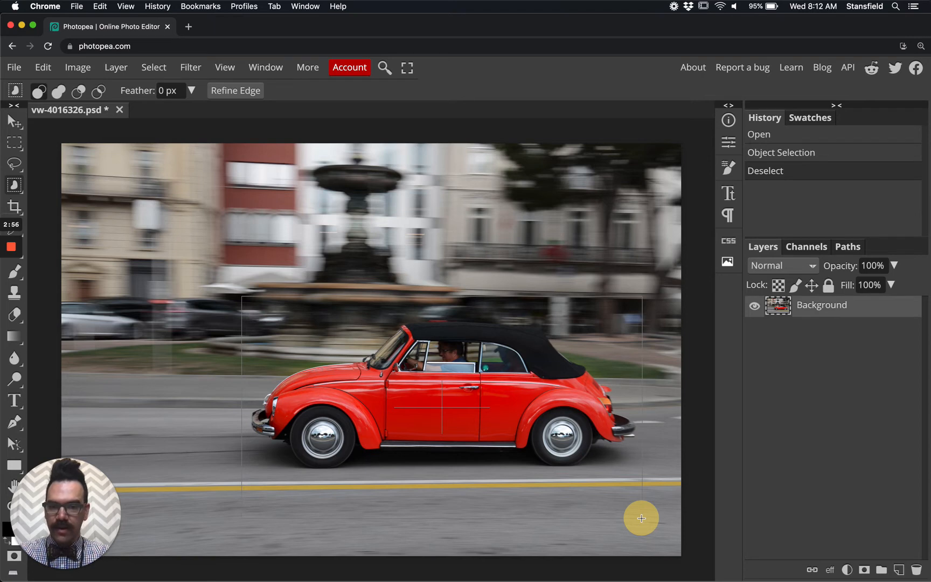
left_click_drag(642, 518, 641, 518)
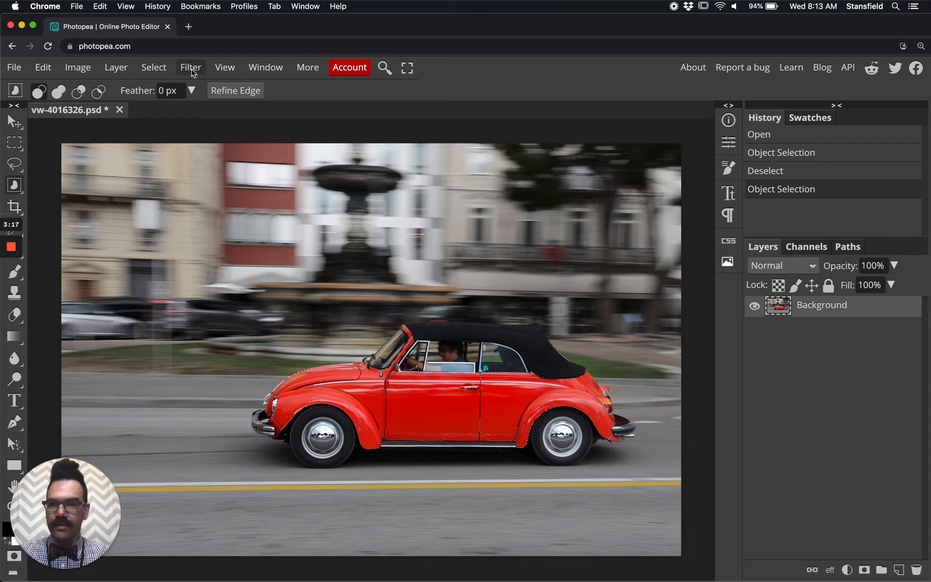
Examine the selection outline up close along the lower edge of the car's door for missed areas.
left_click(227, 69)
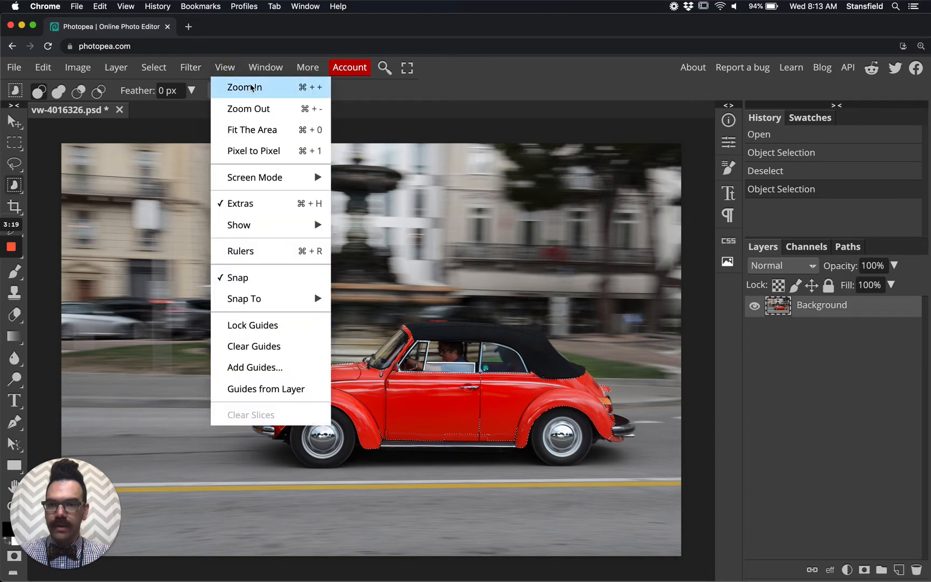
left_click(252, 89)
left_click(224, 68)
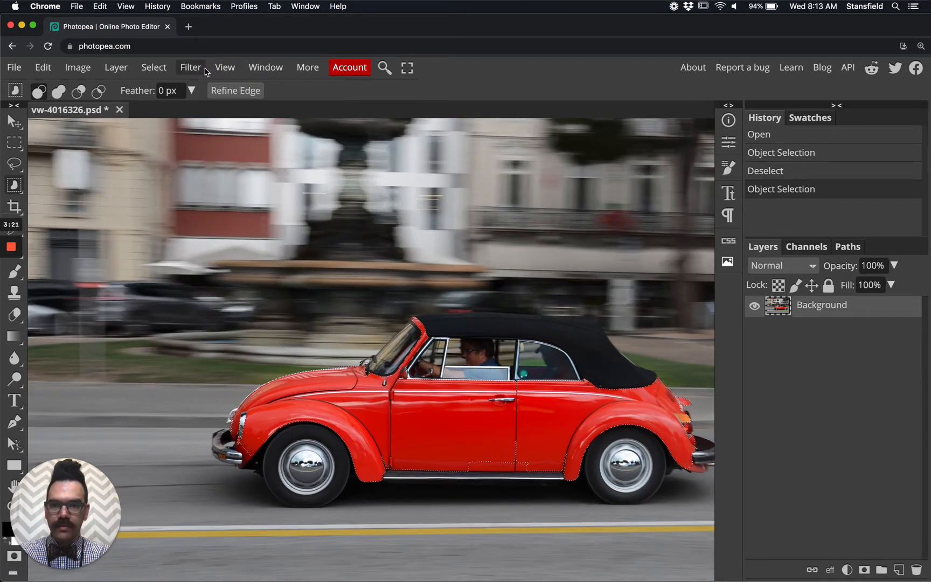
left_click(245, 88)
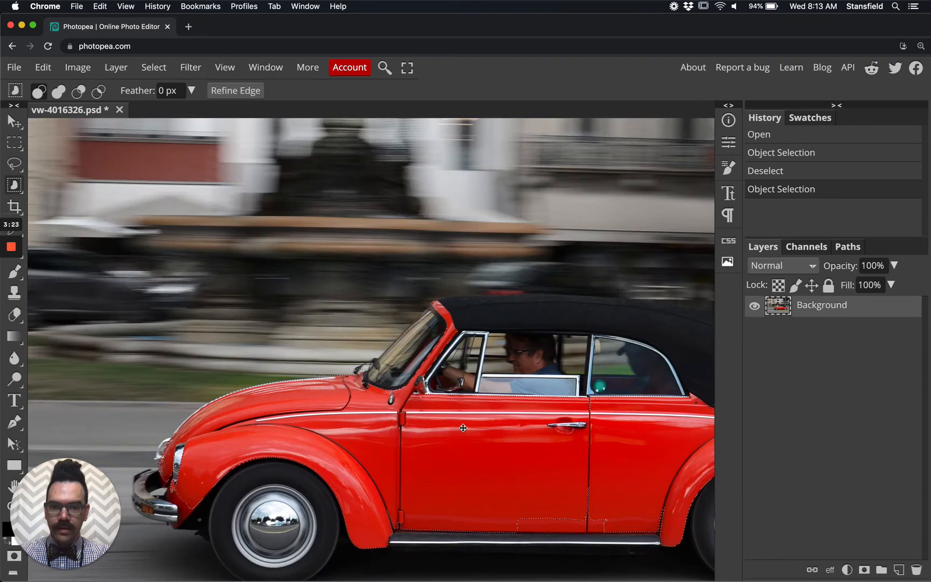
left_click(12, 486)
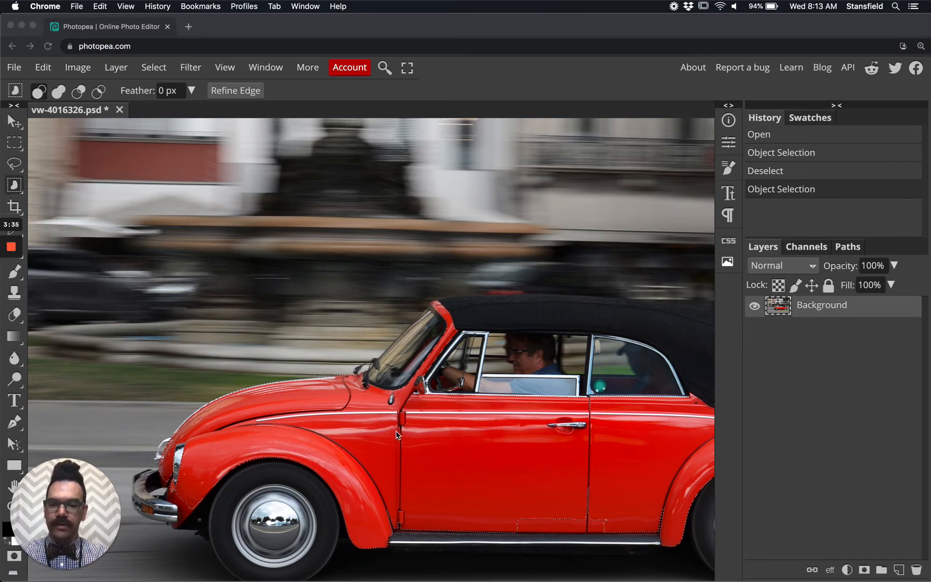
left_click(332, 354)
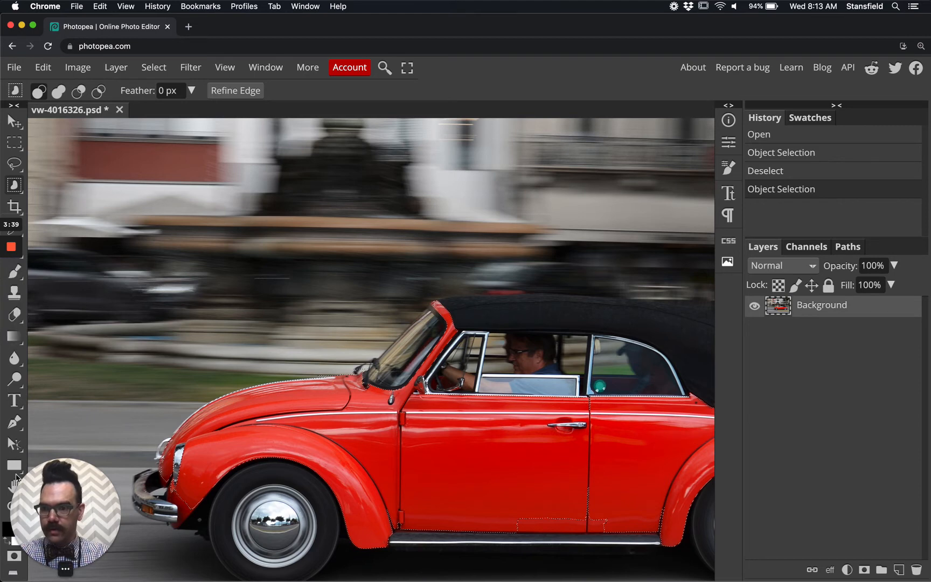
mouse_move(66, 569)
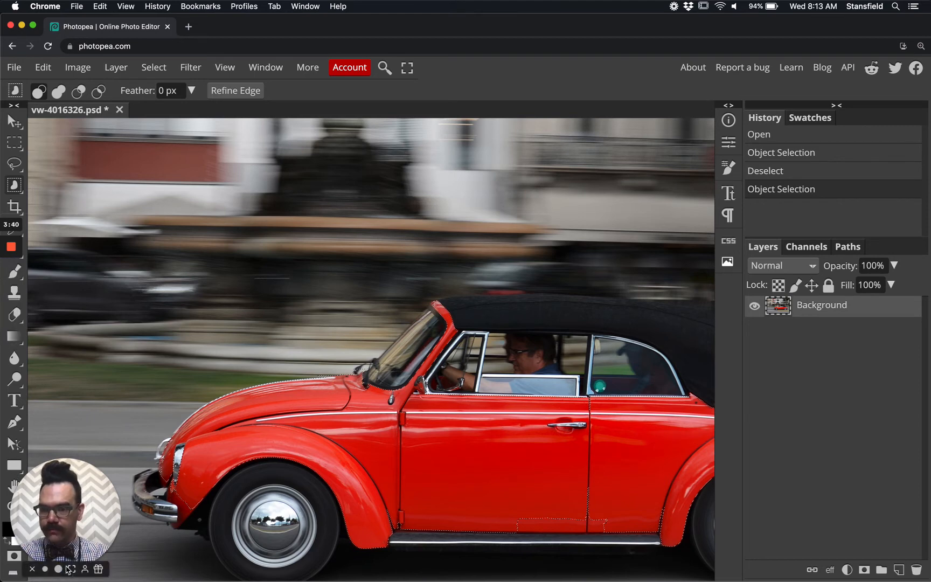
left_click(32, 570)
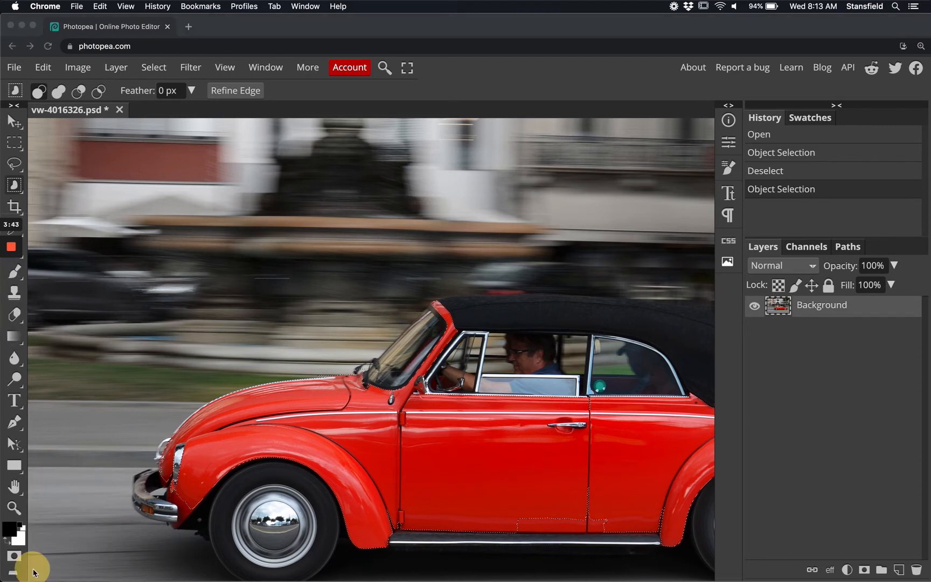
left_click(17, 486)
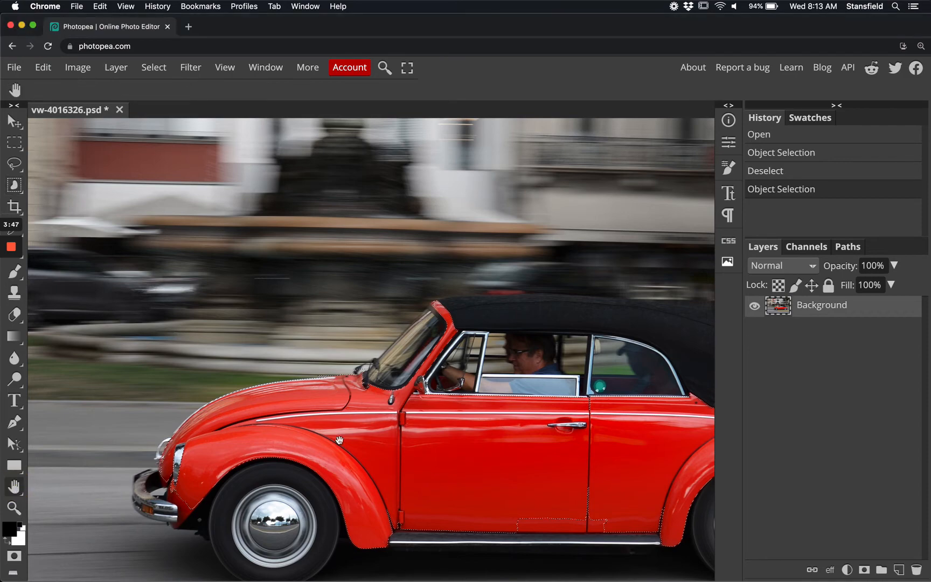
left_click_drag(431, 418, 322, 316)
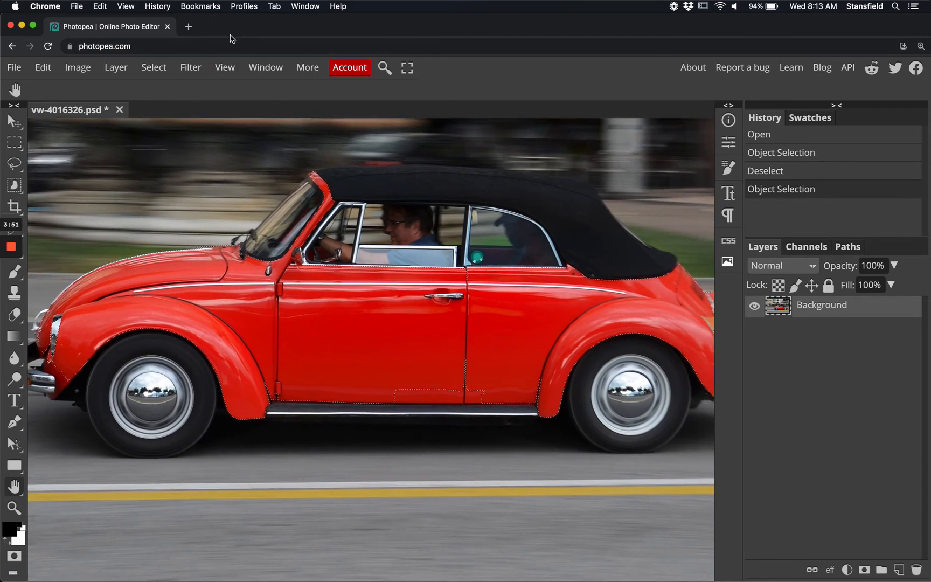
left_click(225, 67)
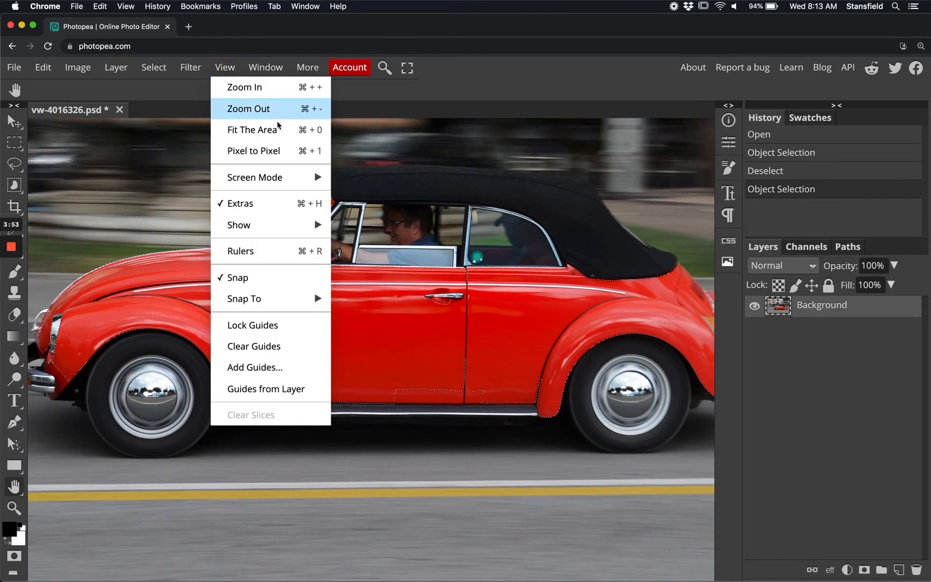
left_click(297, 151)
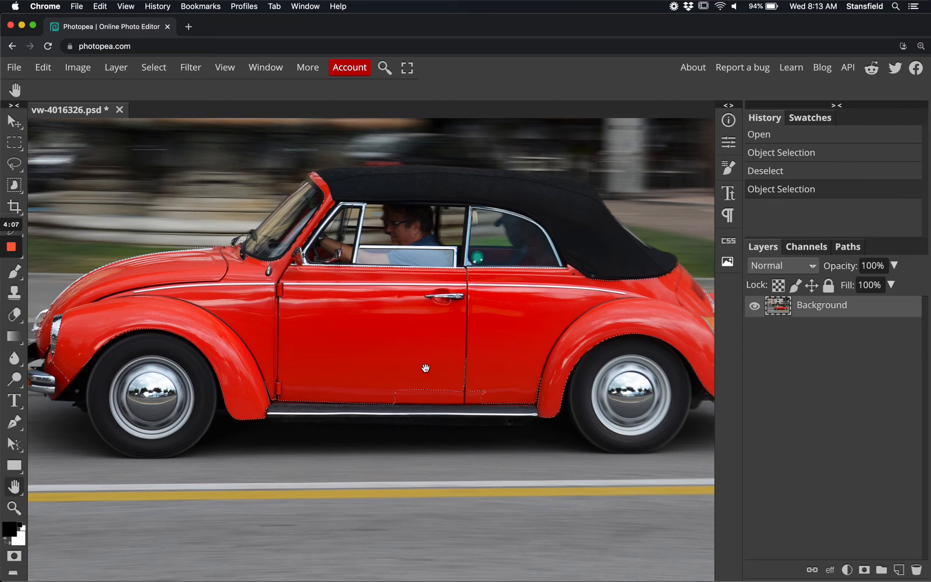
scroll(428, 371, "up", 5)
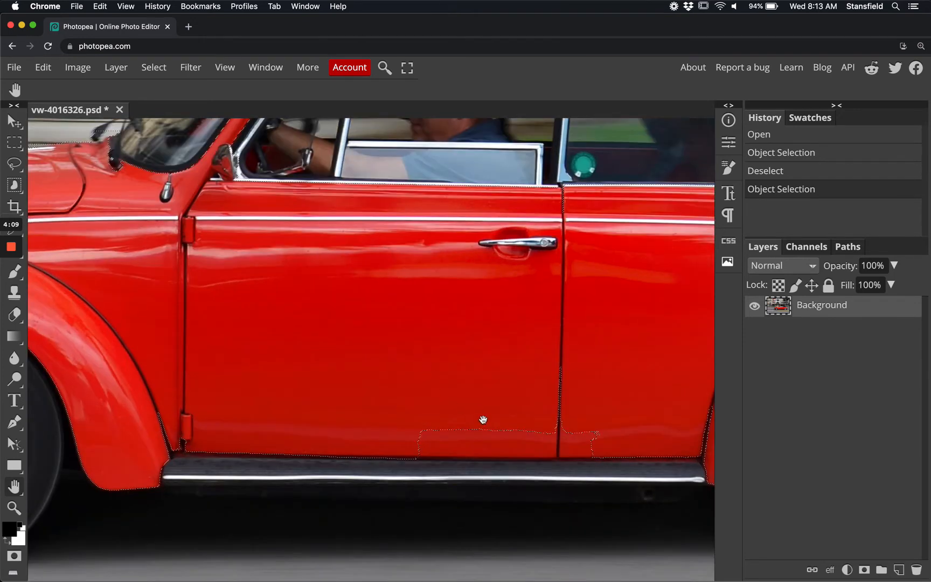
left_click_drag(505, 439, 352, 268)
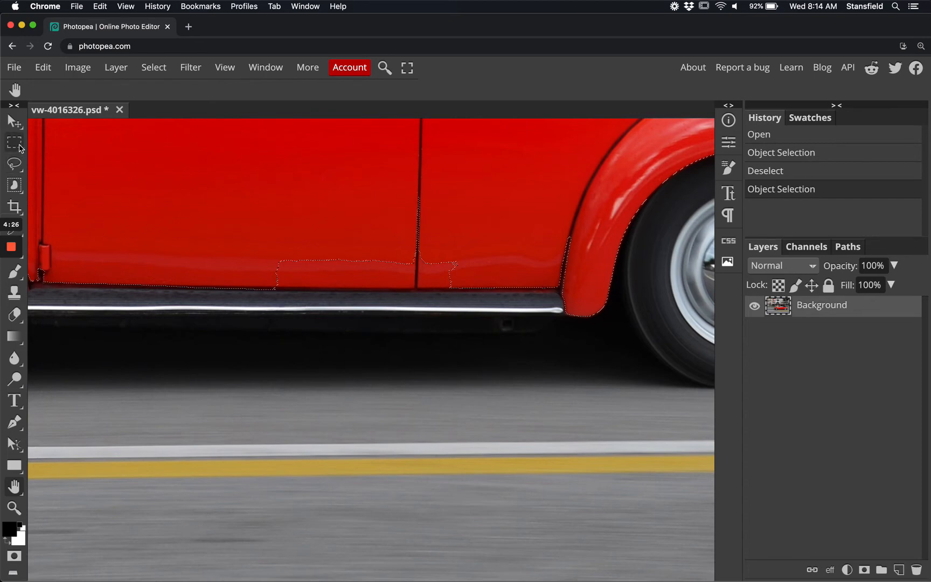
Try to add the unselected strip at the bottom of the door with an additive Rectangle Select, and undo the addition.
left_click(15, 164)
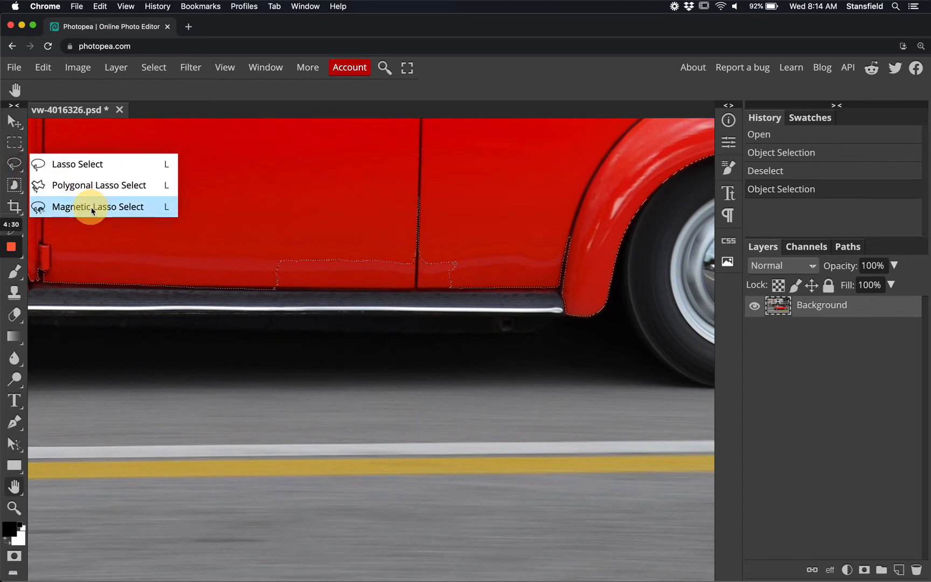
left_click(15, 144)
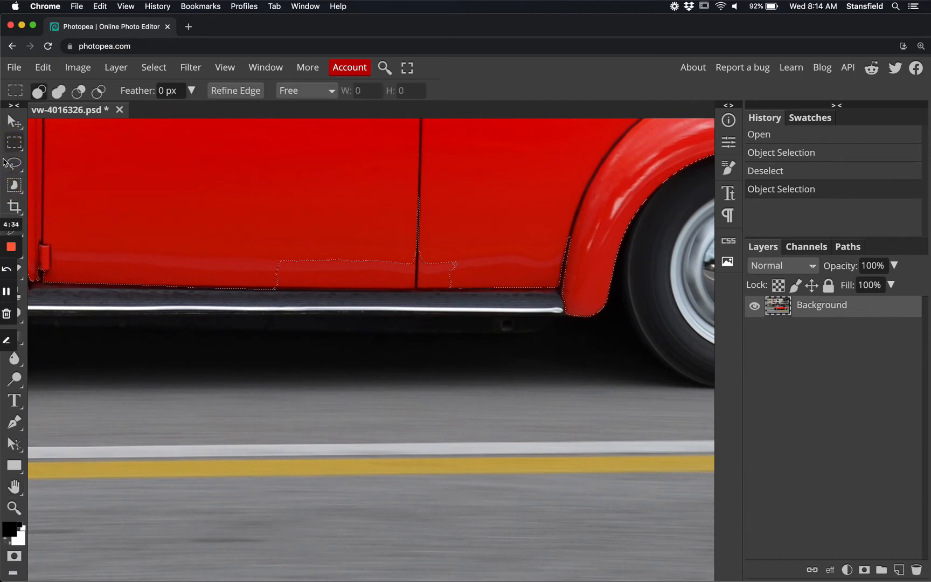
left_click(15, 143)
left_click(97, 146)
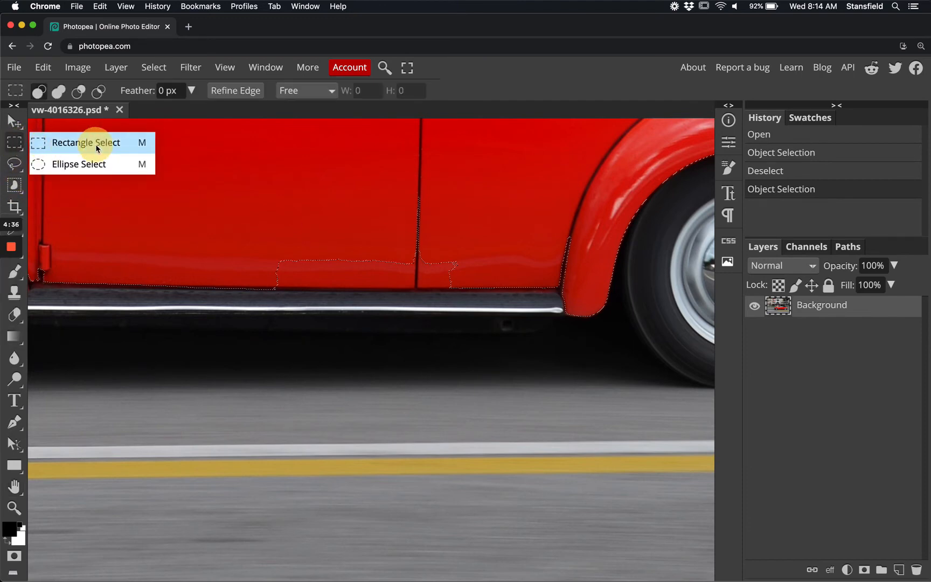
left_click(98, 144)
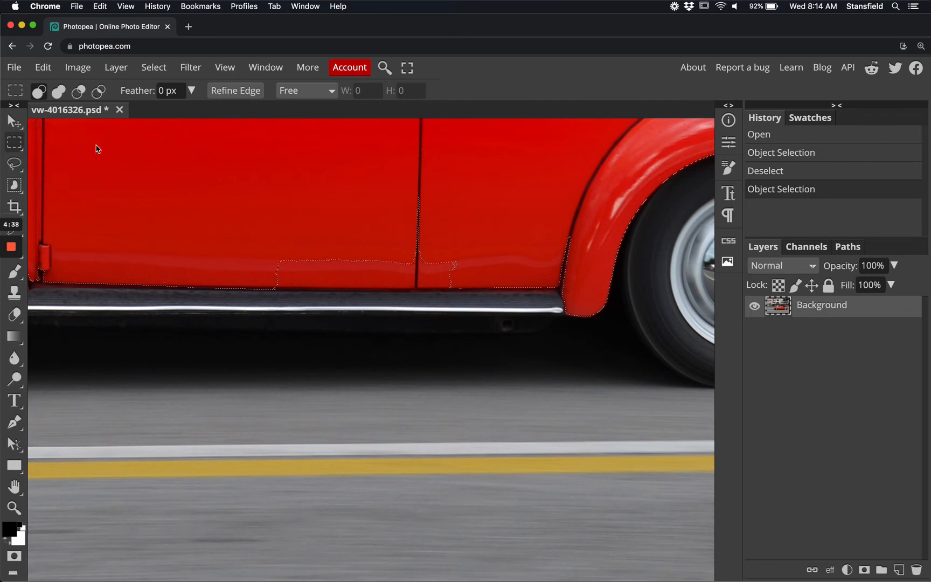
left_click(58, 91)
left_click_drag(242, 187, 595, 289)
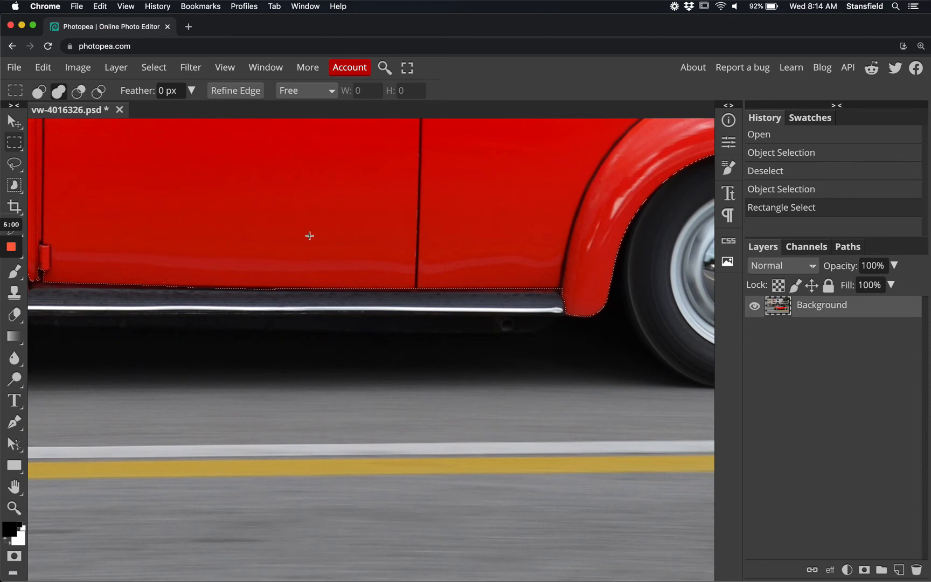
left_click(45, 69)
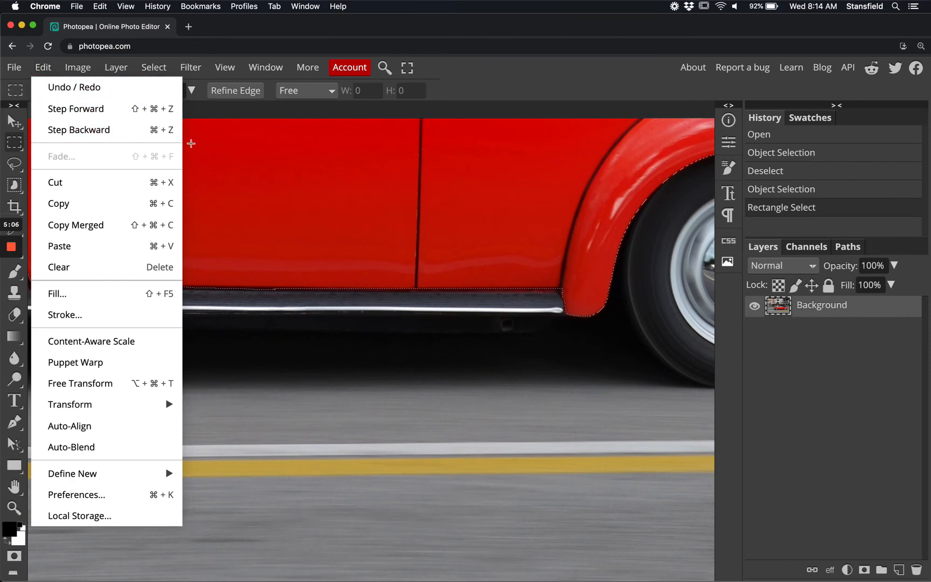
left_click(162, 132)
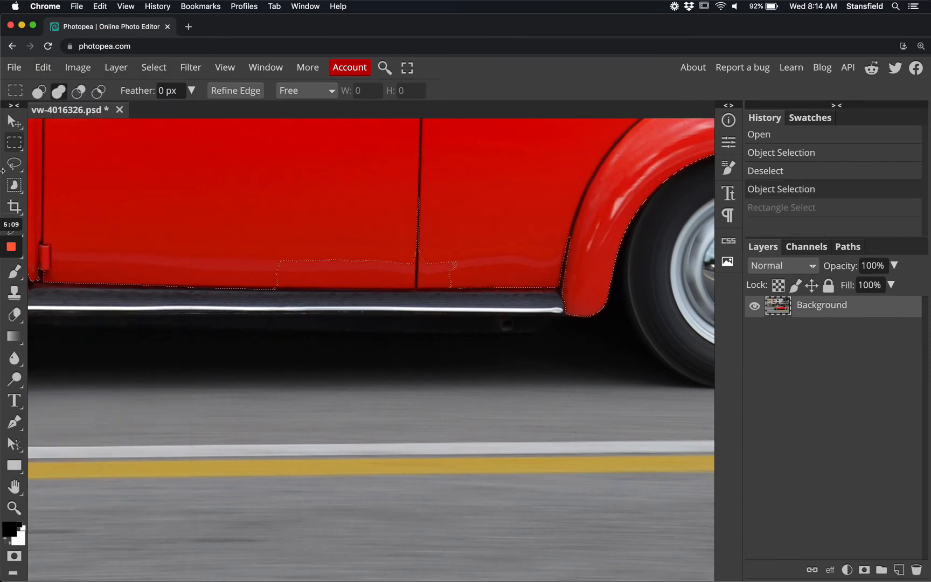
Add the unselected strip along the door's lower edge to the selection with an additive Polygonal Lasso outline ending on the rear fender.
mouse_move(14, 164)
left_mouse_down()
mouse_move(85, 167)
mouse_move(110, 186)
left_mouse_up()
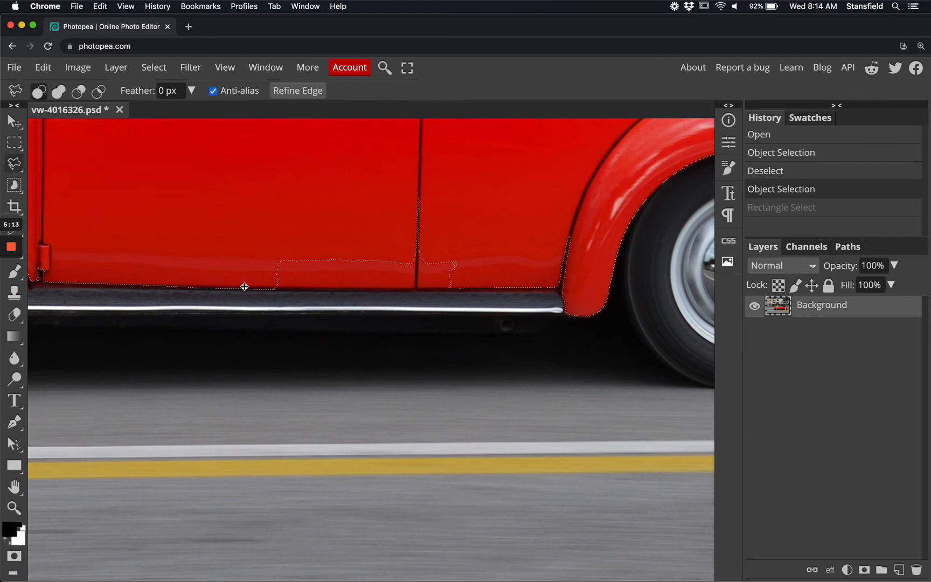
left_click(61, 98)
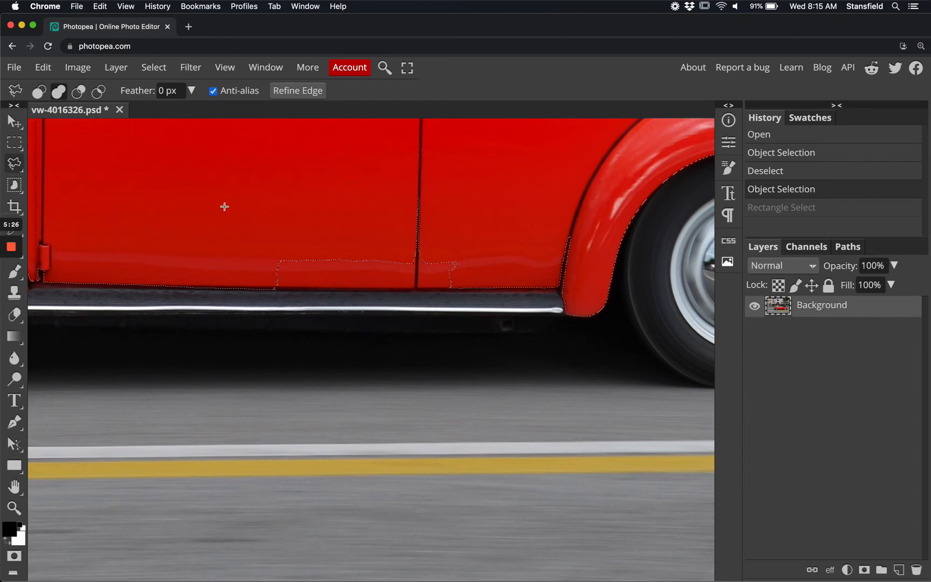
left_click(240, 250)
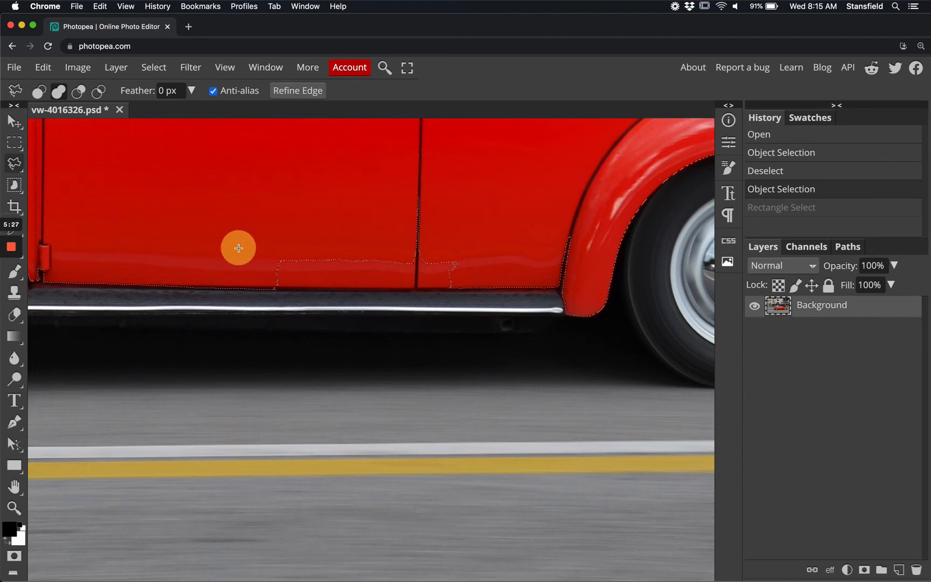
left_click(272, 289)
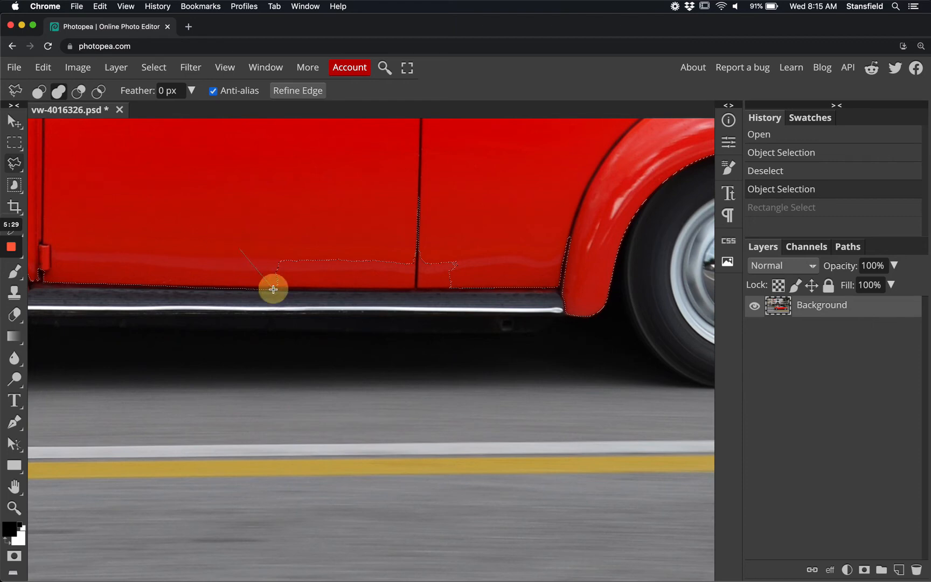
left_click(571, 290)
left_click(599, 221)
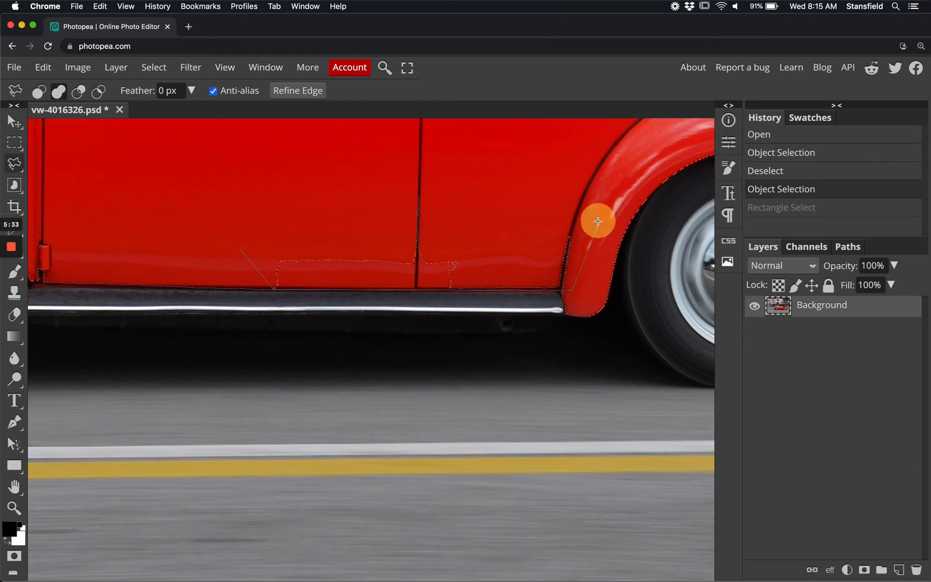
left_click(243, 227)
left_click(273, 290)
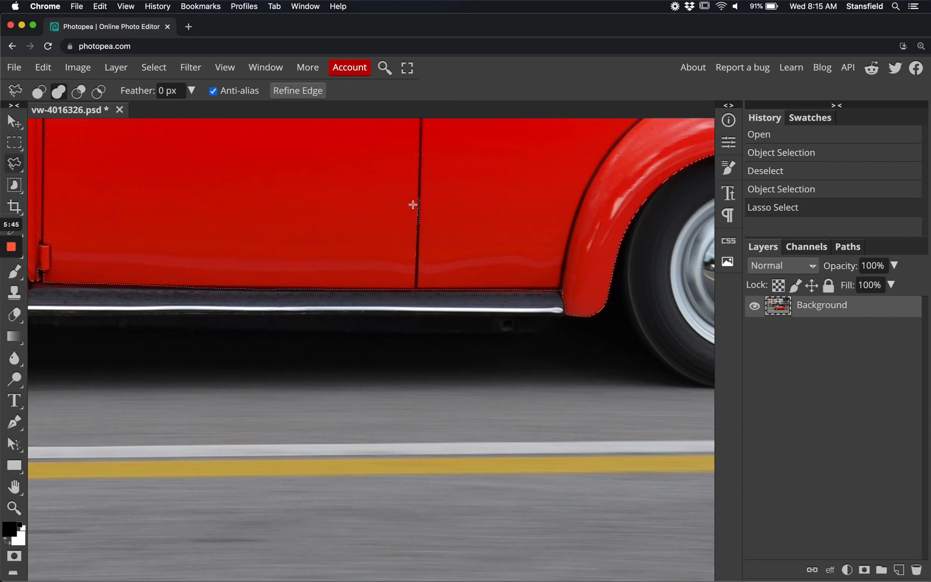
Add the thin unselected gap at the door's rear seam to the selection with an additive freehand Lasso outline.
left_click_drag(14, 163, 82, 168)
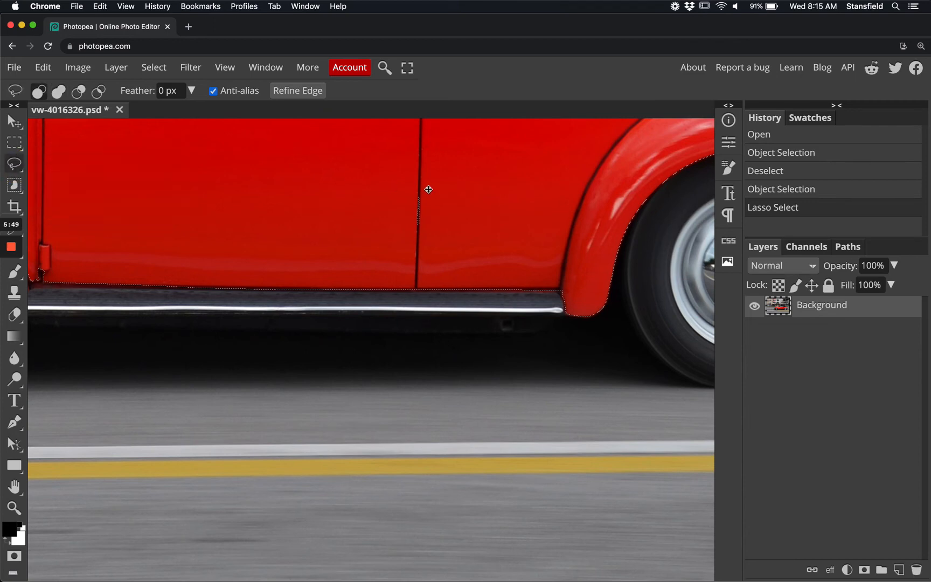
mouse_move(429, 189)
left_mouse_down()
mouse_move(410, 184)
mouse_move(411, 245)
left_mouse_up()
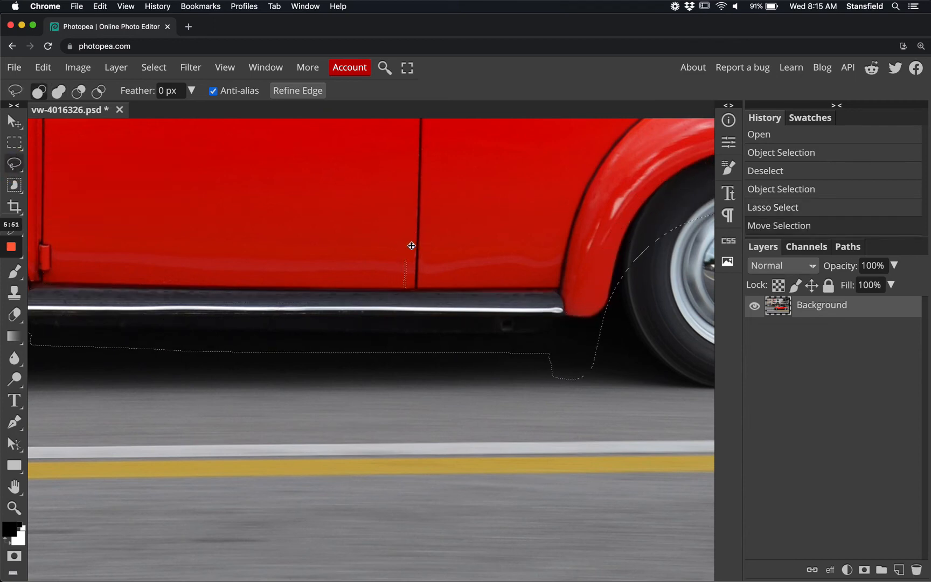
key("ctrl+z")
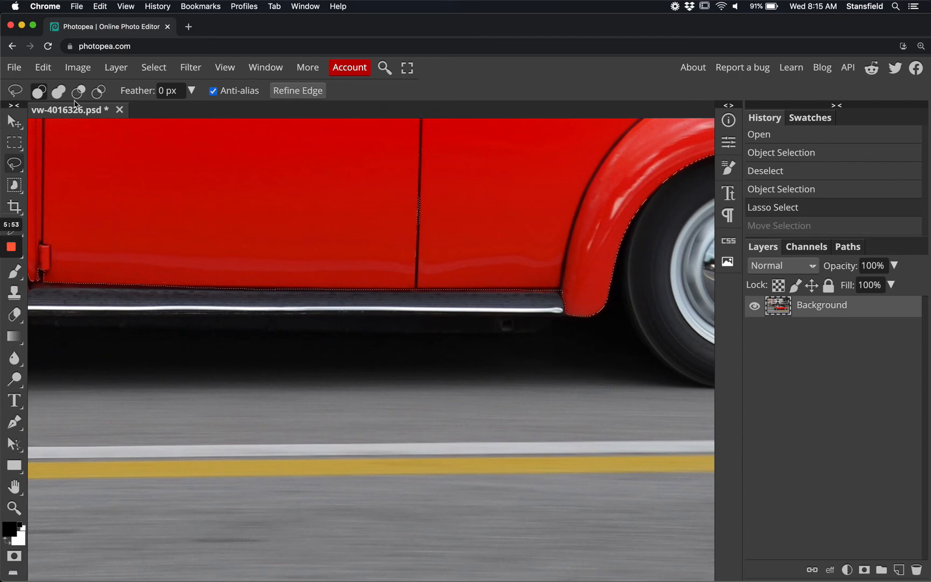
left_click(58, 92)
mouse_move(423, 180)
left_mouse_down()
mouse_move(403, 241)
mouse_move(458, 183)
mouse_move(539, 209)
left_mouse_up()
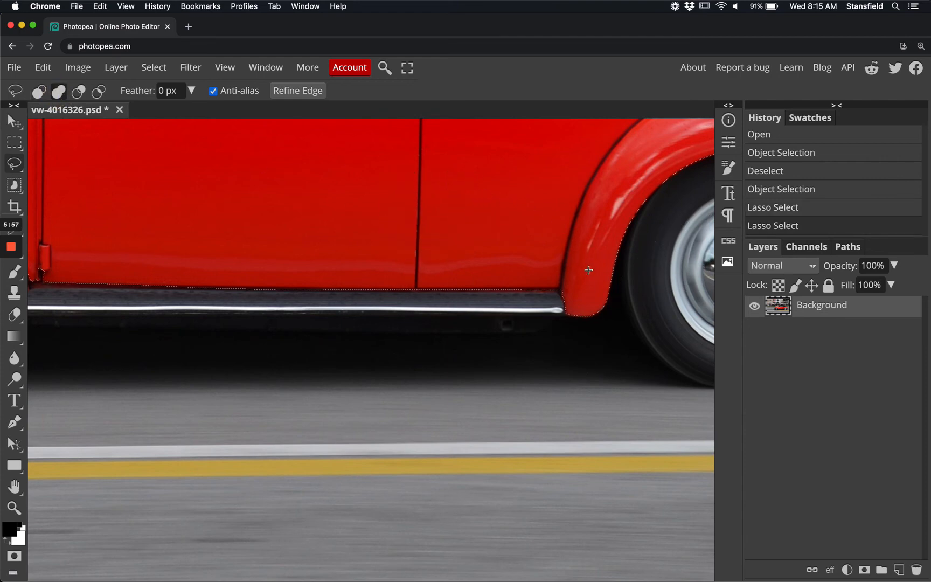
Add the missed lower tip of the rear fender beneath the bumper to the selection with additive freehand Lasso outlines.
left_click(14, 486)
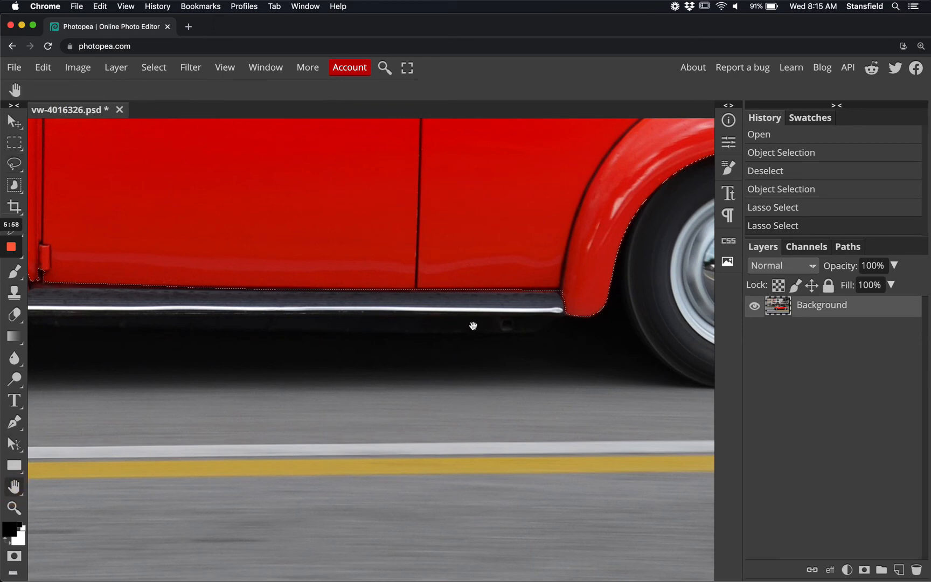
left_click_drag(610, 292, 330, 357)
left_click_drag(619, 312, 413, 332)
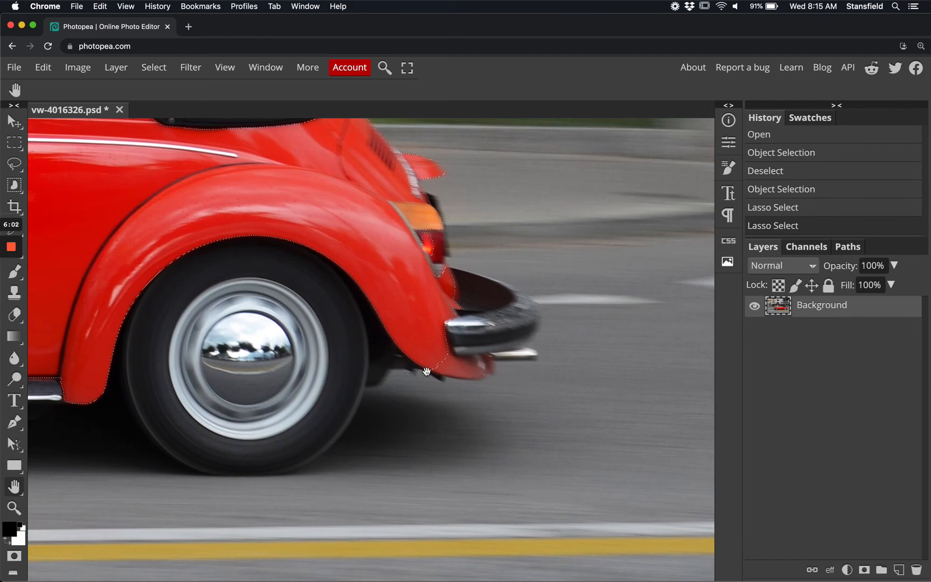
left_click(450, 337)
left_click_drag(450, 337, 412, 362)
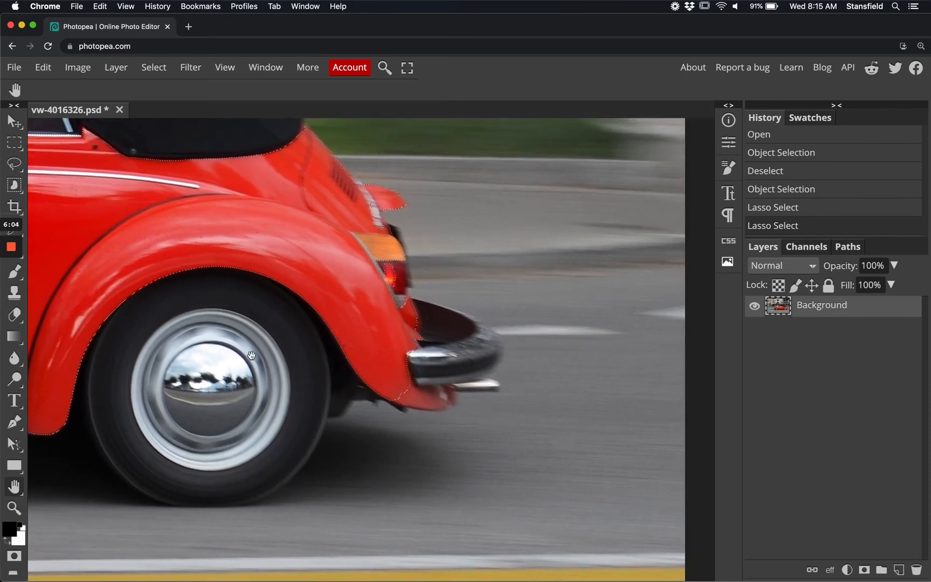
mouse_move(15, 248)
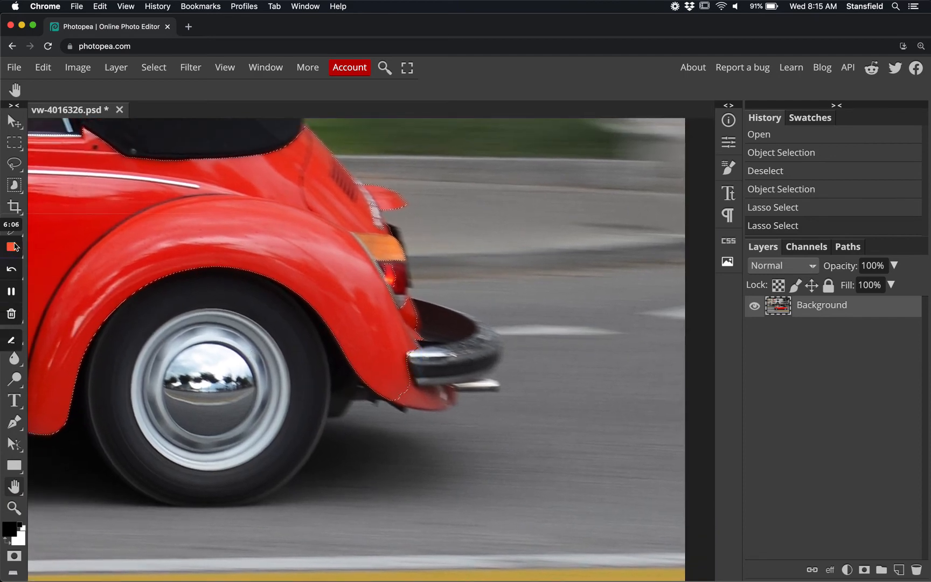
left_click(14, 164)
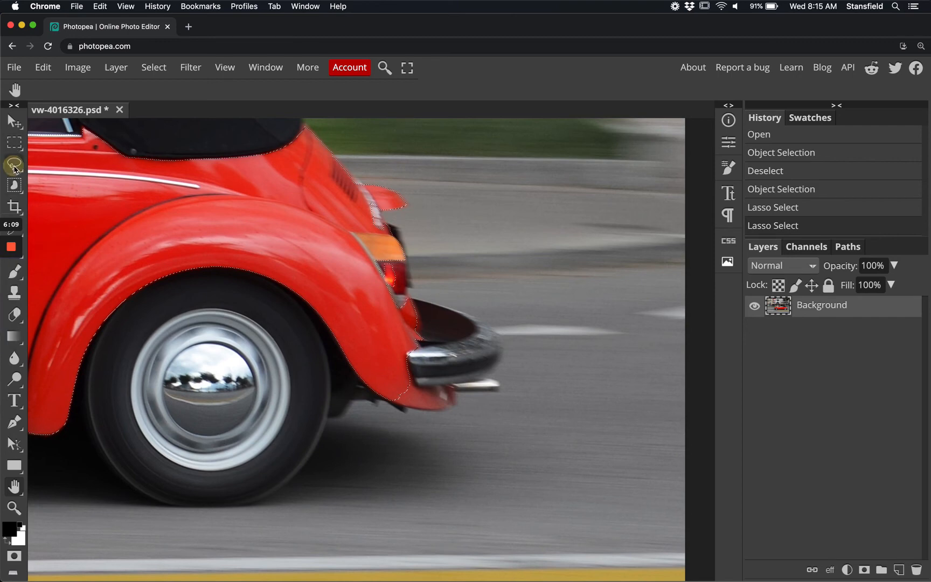
left_click(89, 190)
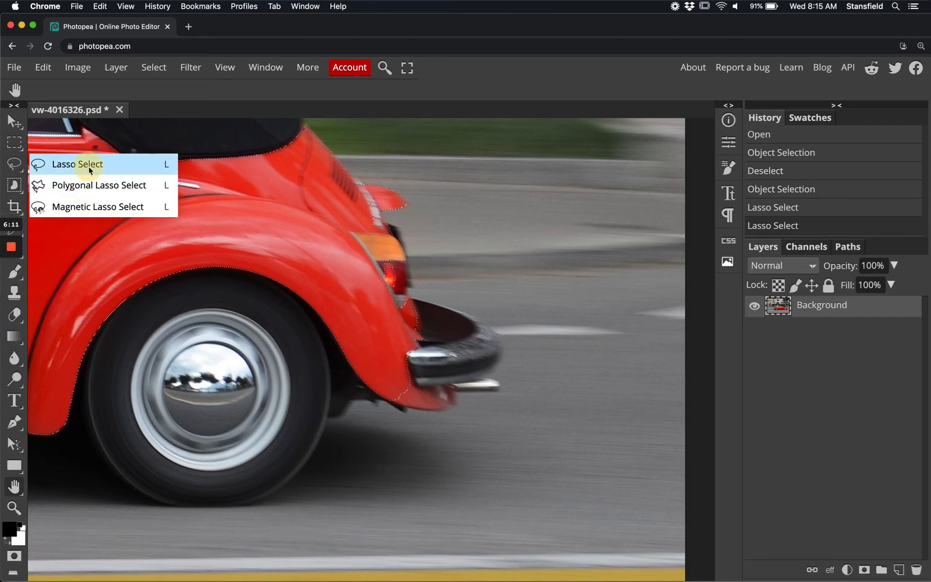
left_click(88, 165)
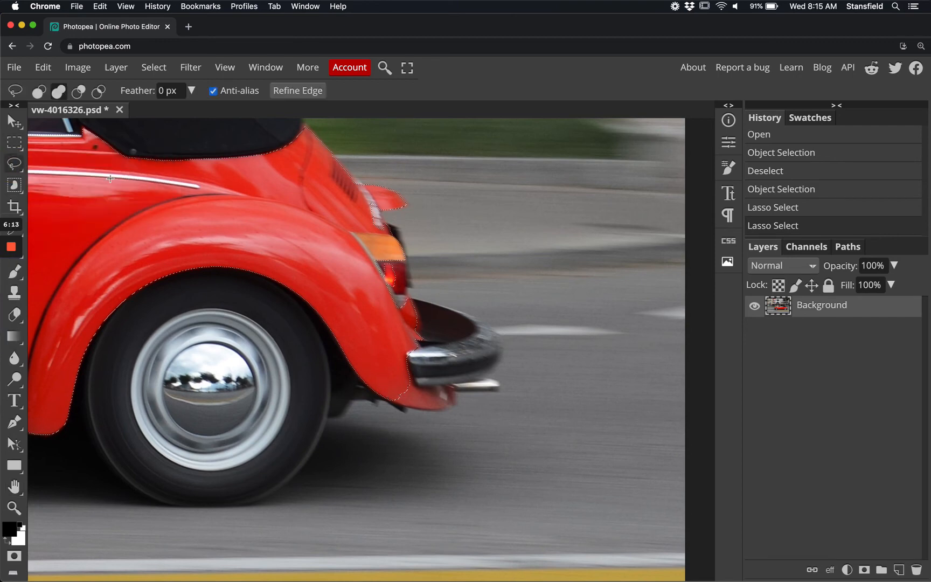
left_click(386, 392)
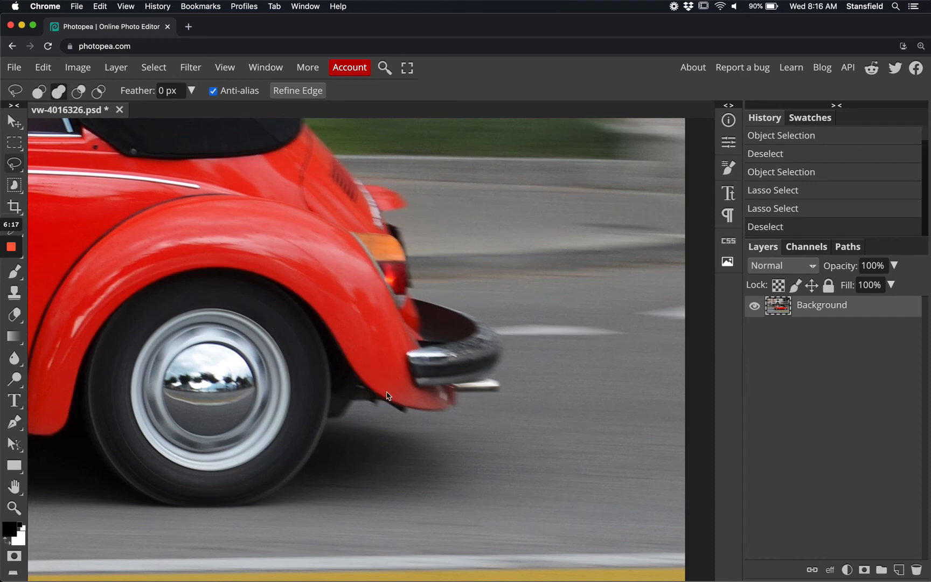
key("super+z")
mouse_move(388, 395)
left_mouse_down()
mouse_move(443, 408)
mouse_move(435, 391)
mouse_move(377, 357)
mouse_move(402, 400)
mouse_move(427, 413)
mouse_move(410, 392)
left_mouse_up()
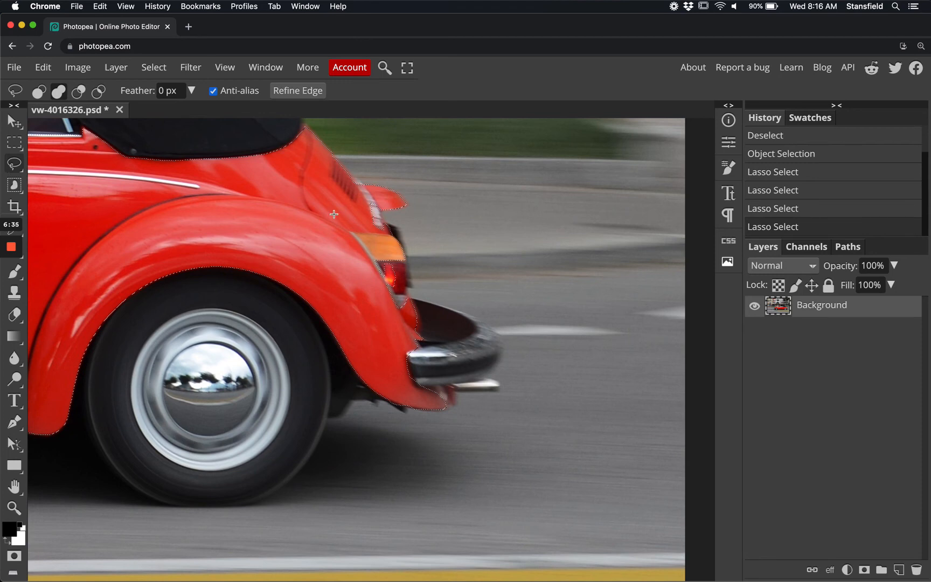
Add the missed strip beside the rear lid and the whole taillight to the selection with additive freehand Lasso outlines.
mouse_move(367, 205)
left_mouse_down()
mouse_move(366, 197)
mouse_move(386, 216)
mouse_move(343, 232)
left_mouse_up()
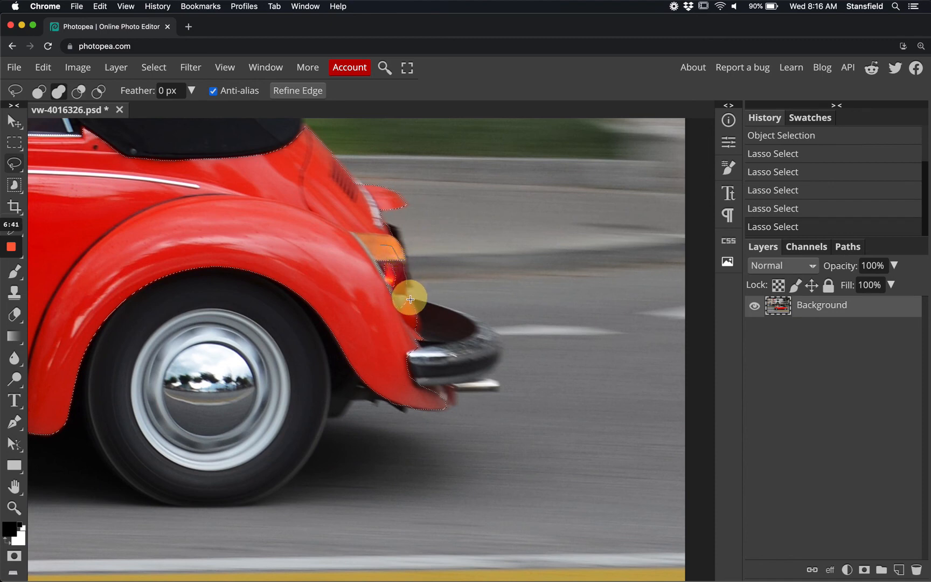
mouse_move(415, 302)
left_mouse_down()
mouse_move(373, 327)
mouse_move(336, 271)
mouse_move(347, 242)
left_mouse_up()
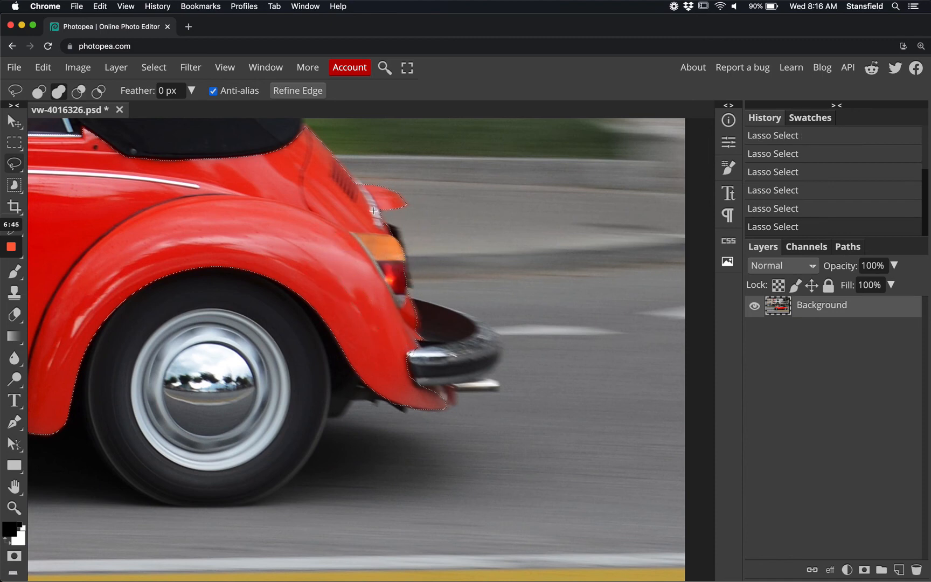
left_click(103, 217)
key("ctrl+z")
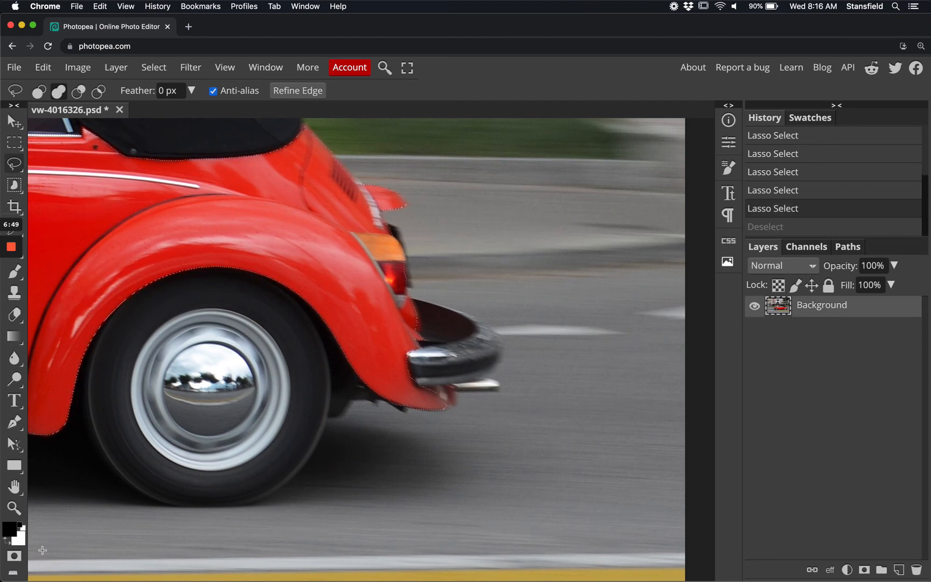
Subtract the background strip above the hood, in front of the windshield, from the selection with a freehand Lasso.
left_click(16, 488)
left_click_drag(251, 246, 507, 349)
left_click_drag(283, 326, 550, 336)
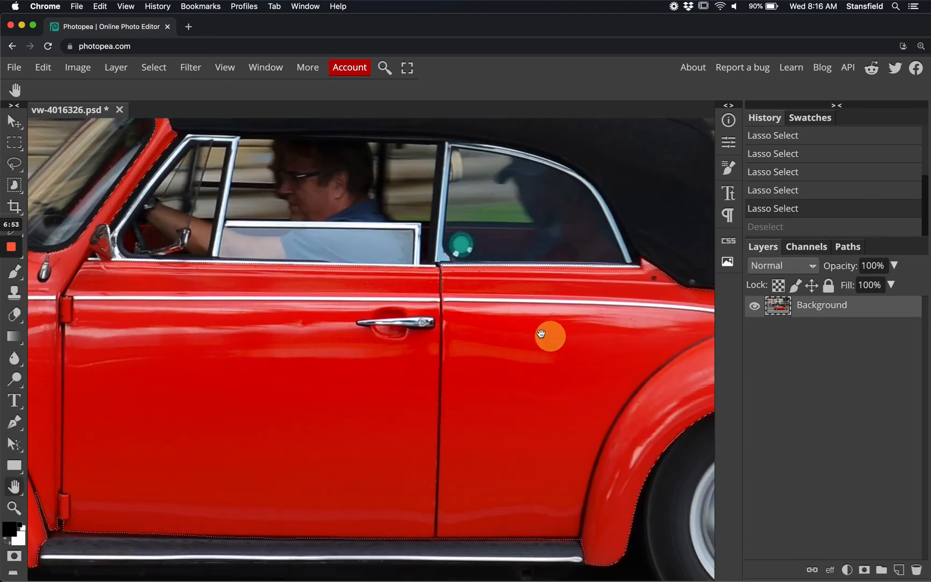
left_click_drag(287, 306, 587, 341)
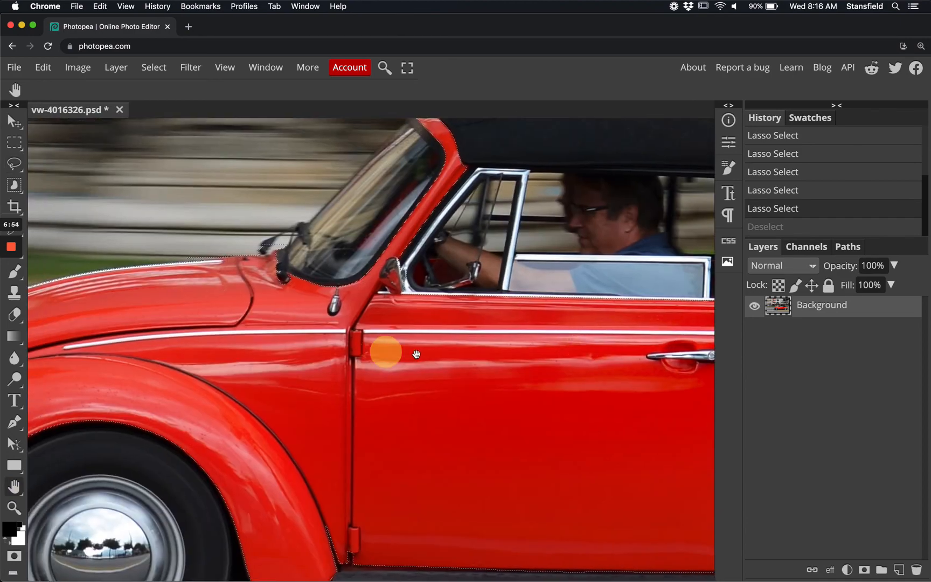
left_click_drag(385, 349, 541, 376)
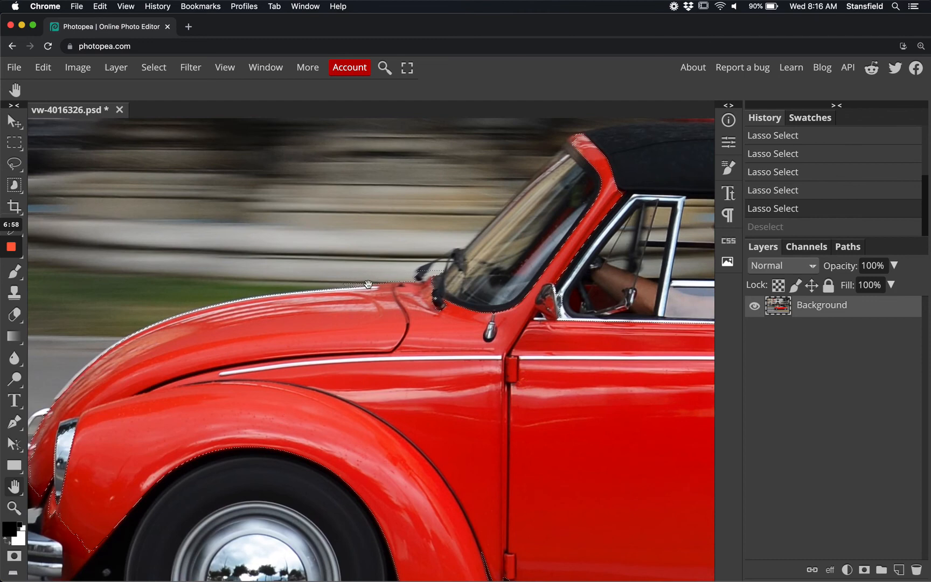
left_click(16, 170)
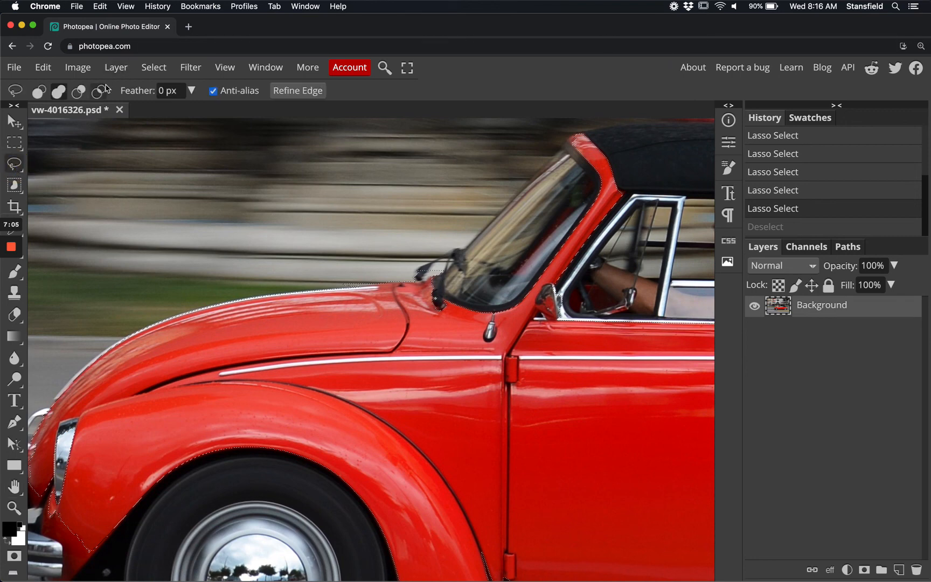
left_click(80, 93)
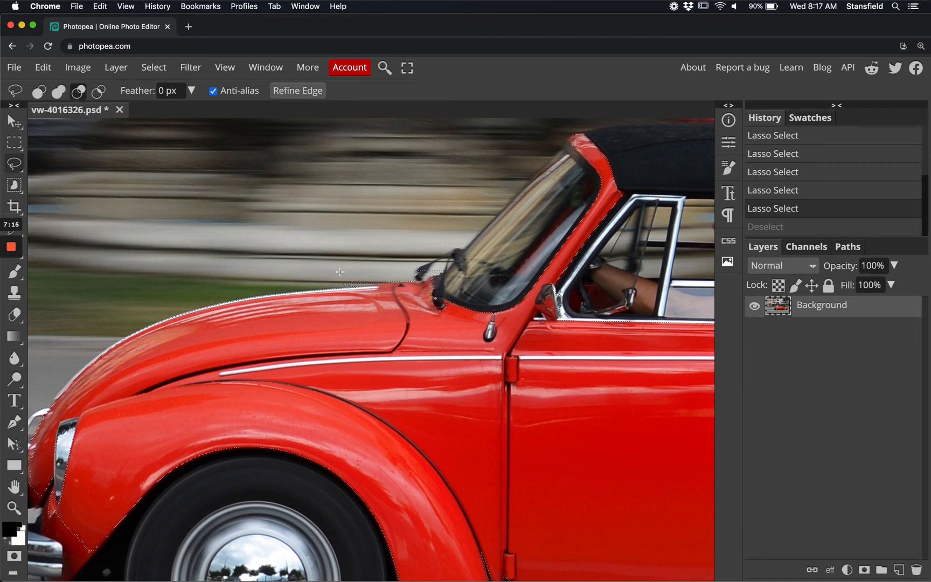
mouse_move(340, 271)
left_mouse_down()
mouse_move(336, 264)
mouse_move(325, 274)
mouse_move(339, 284)
mouse_move(368, 281)
mouse_move(379, 243)
mouse_move(418, 260)
mouse_move(408, 260)
mouse_move(415, 280)
mouse_move(436, 273)
mouse_move(432, 241)
mouse_move(389, 245)
left_mouse_up()
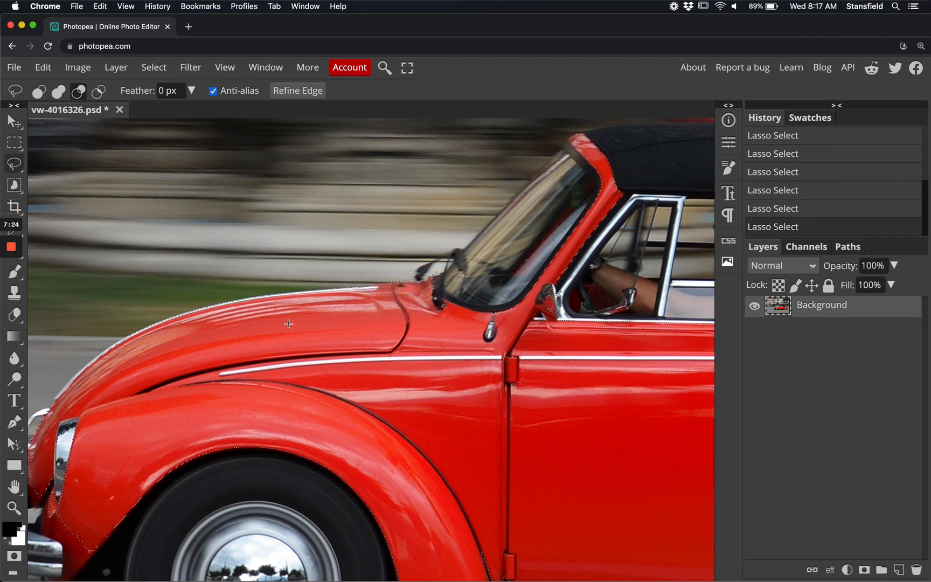
Add the car's nose, near headlight and lower front fender tip behind the bumper to the selection with one closed additive Polygonal Lasso outline.
left_click(14, 487)
left_click_drag(205, 413, 344, 310)
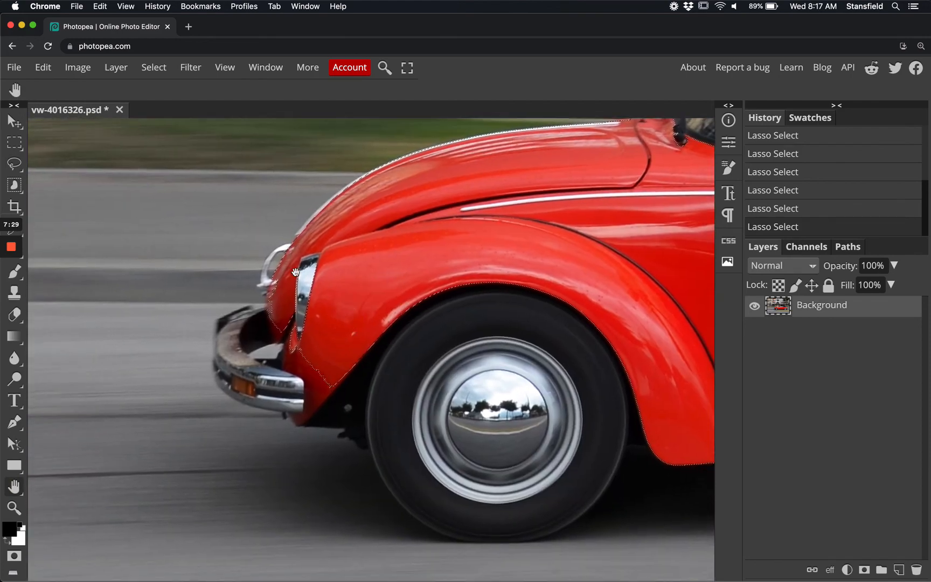
right_click(14, 167)
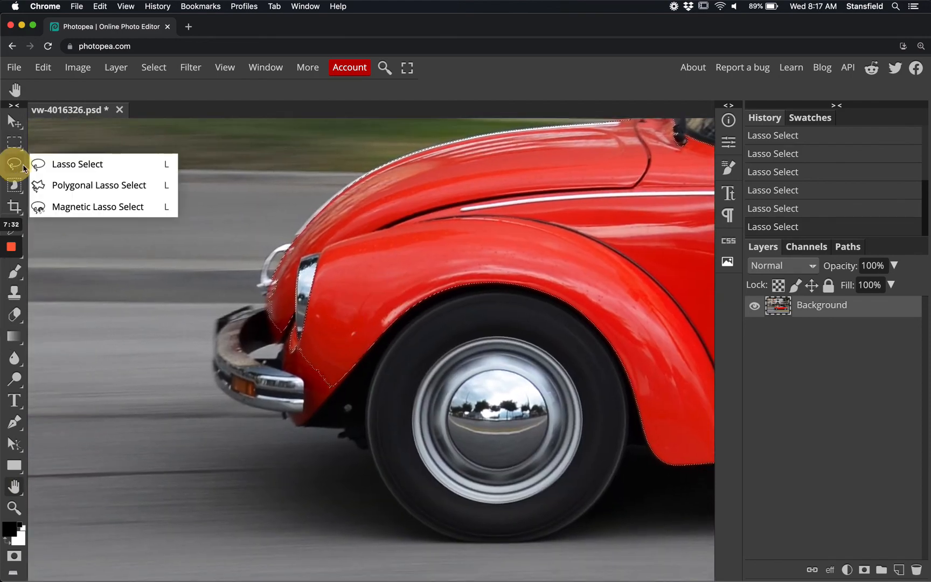
left_click(92, 186)
left_click(275, 269)
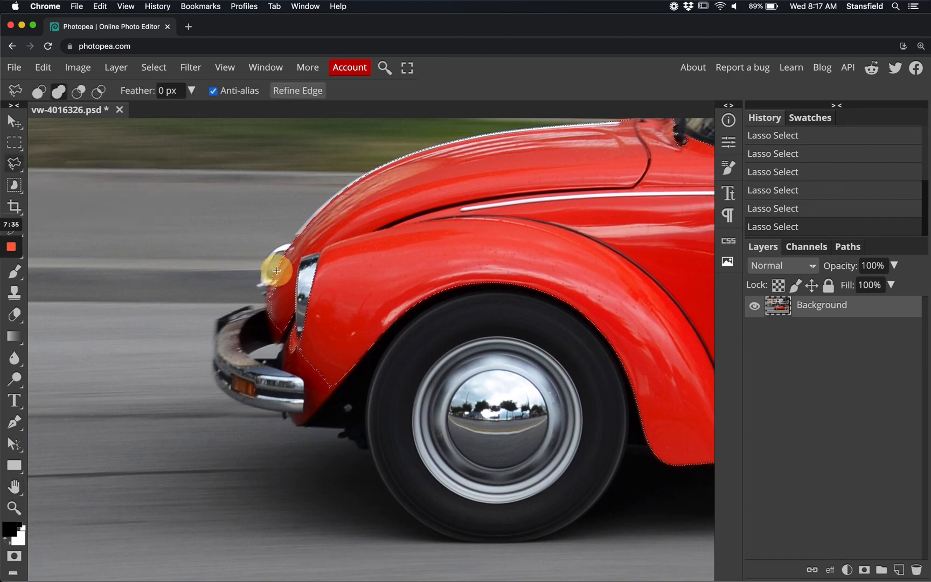
left_click(266, 291)
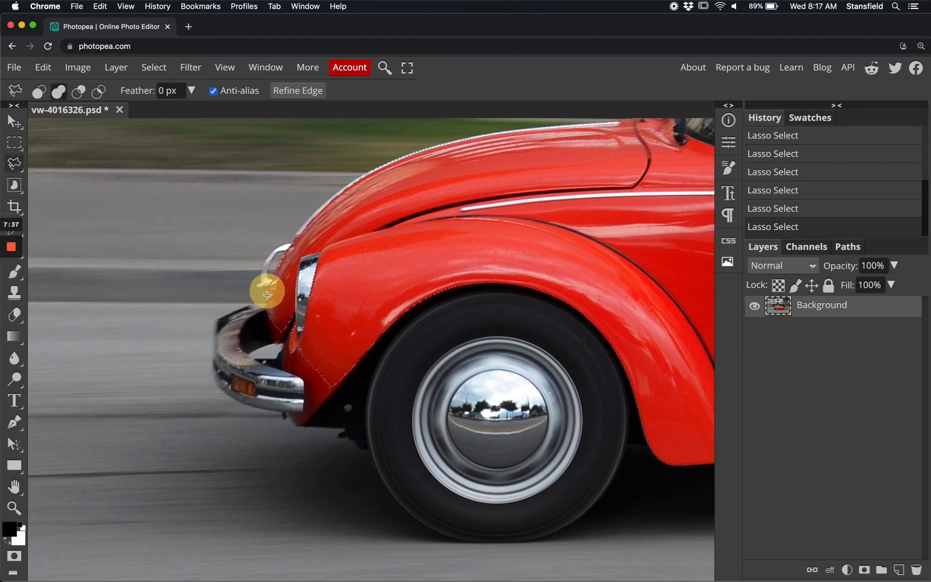
left_click(266, 307)
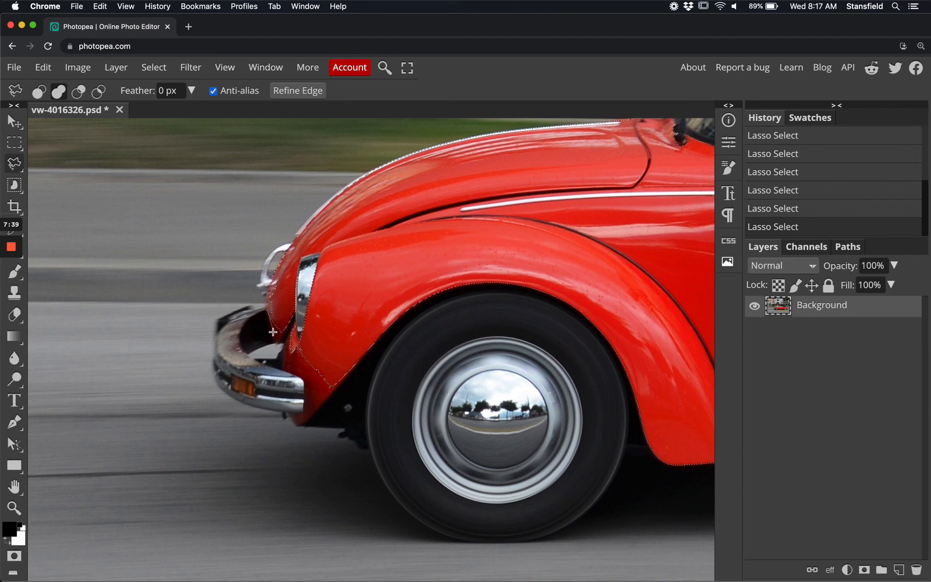
left_click(273, 332)
left_click(275, 343)
left_click(285, 345)
left_click(282, 368)
left_click(304, 378)
left_click(304, 381)
left_click(304, 391)
left_click(302, 408)
left_click(302, 413)
left_click(291, 413)
left_click(296, 425)
left_click(302, 424)
left_click(344, 377)
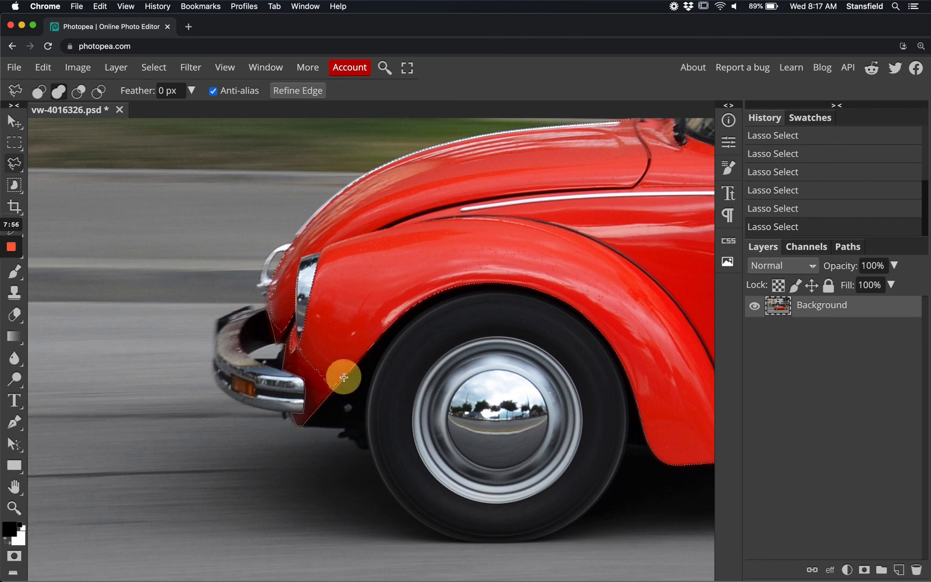
left_click(367, 336)
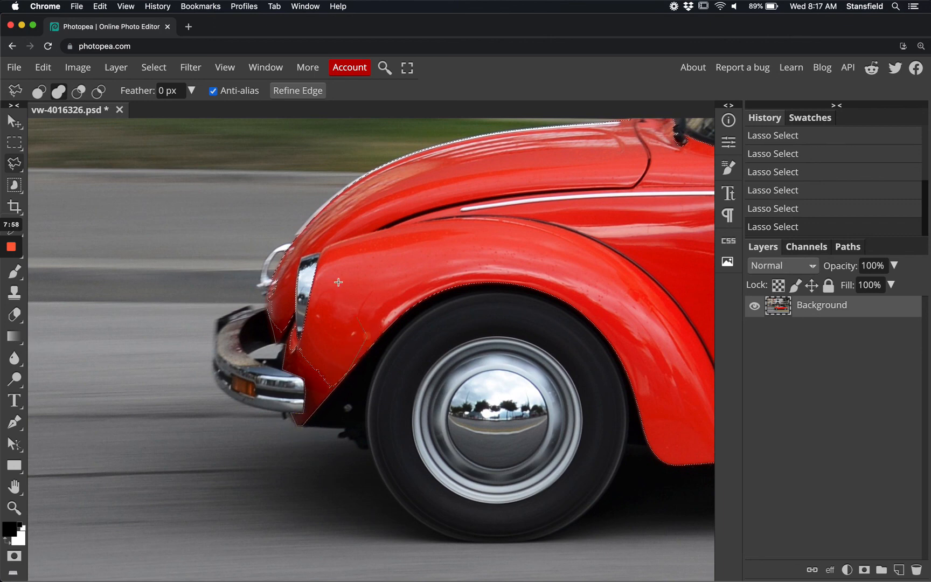
left_click(331, 248)
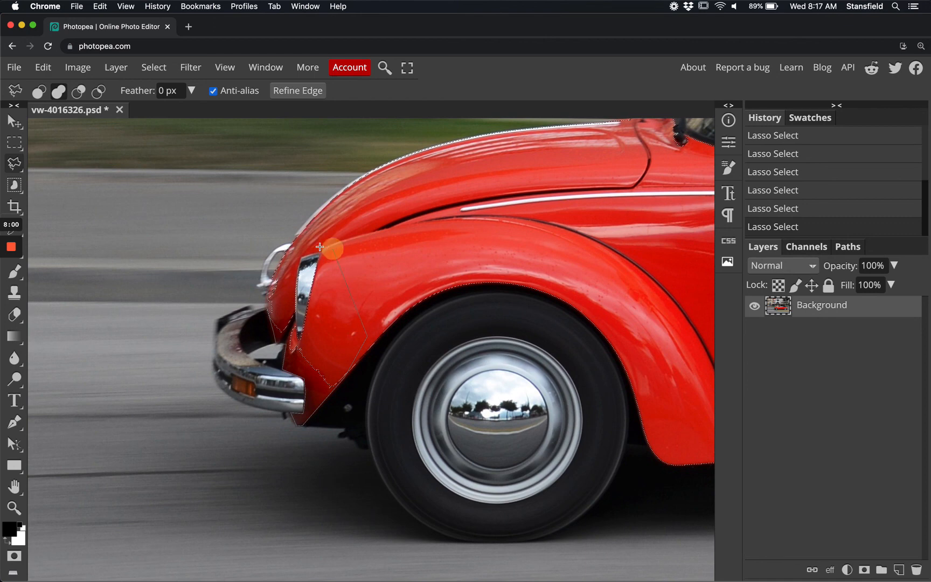
left_click(292, 262)
left_click(276, 274)
left_click(274, 277)
left_click(268, 285)
double_click(266, 293)
left_click(225, 67)
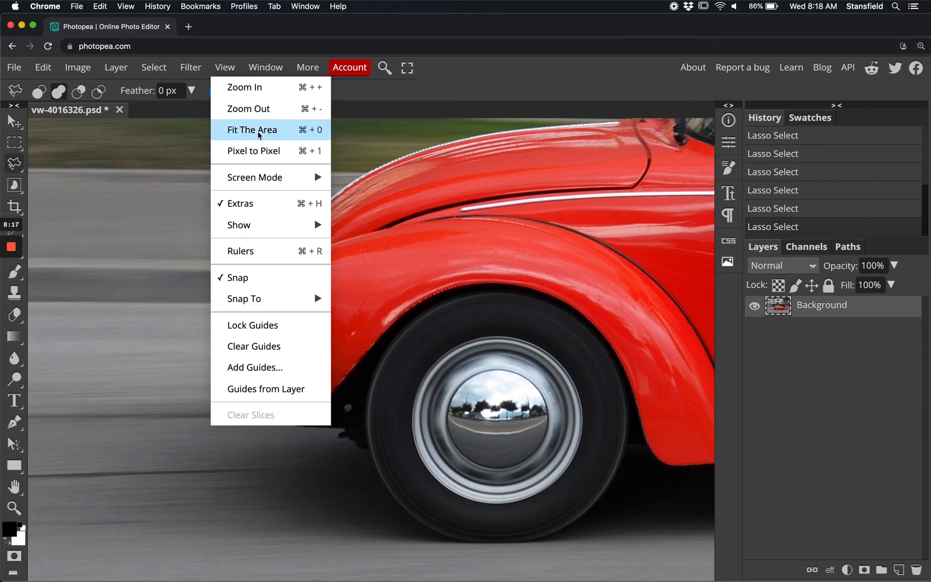
left_click(274, 133)
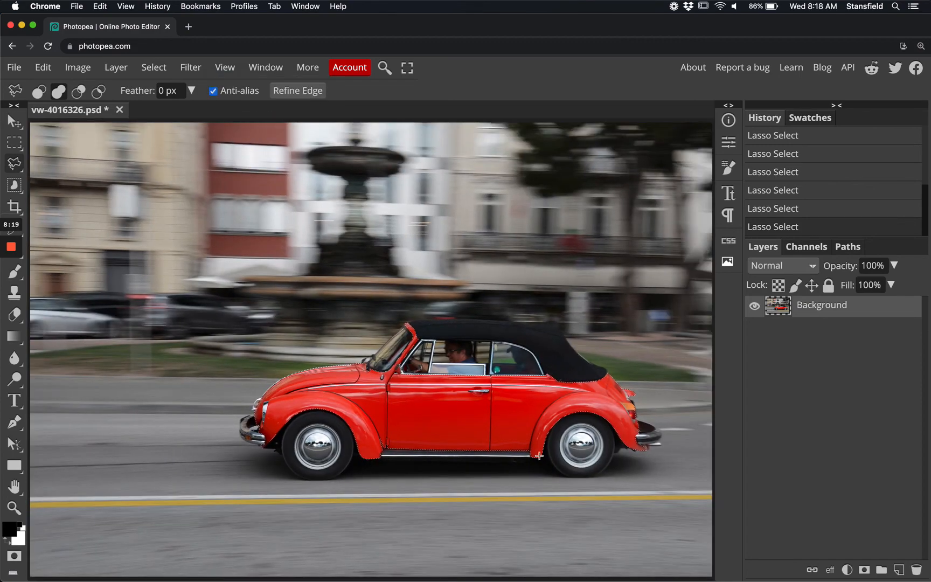